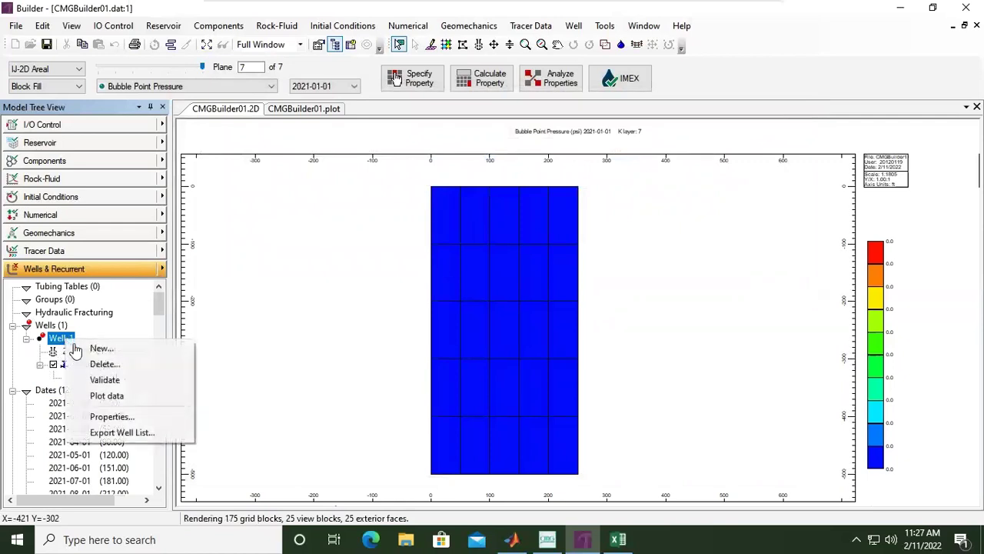
- Validate Well-1, dismiss the 'model well completions required' error, and open its 2021-01-01 PERF entry
left_click(113, 379)
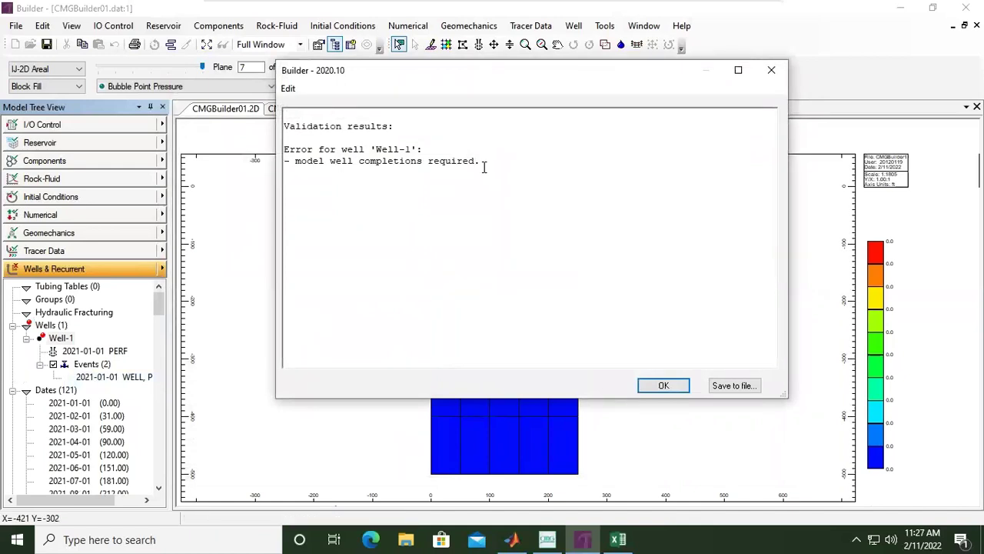
left_click(663, 386)
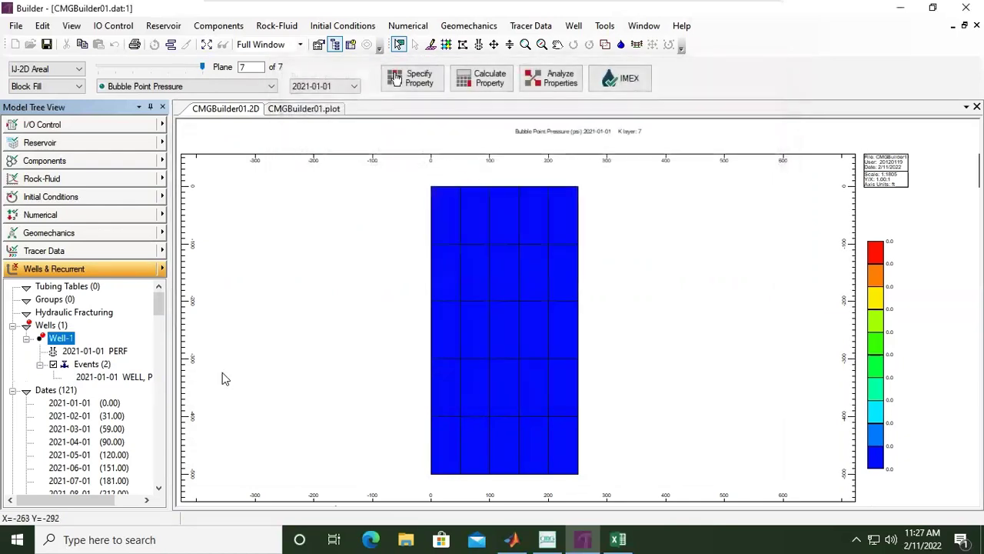
double_click(95, 351)
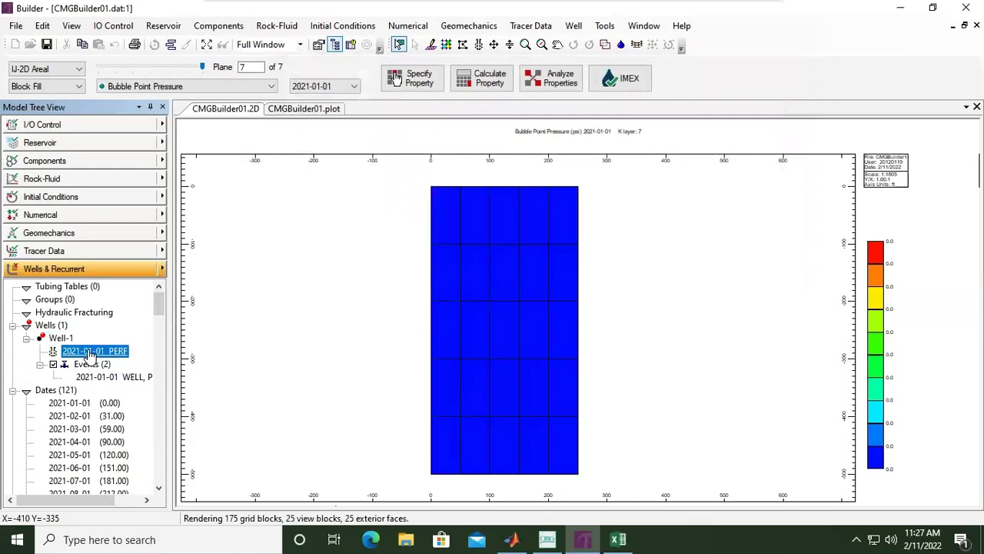
- Reopen Well-1's 2021-01-01 PERF completion data and enlarge the window wider and taller
left_click(599, 130)
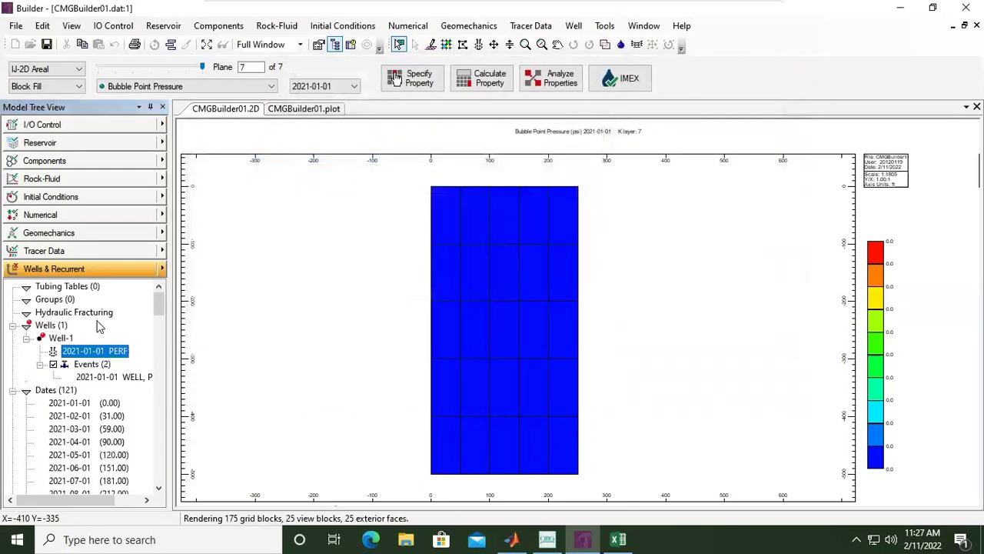
double_click(90, 352)
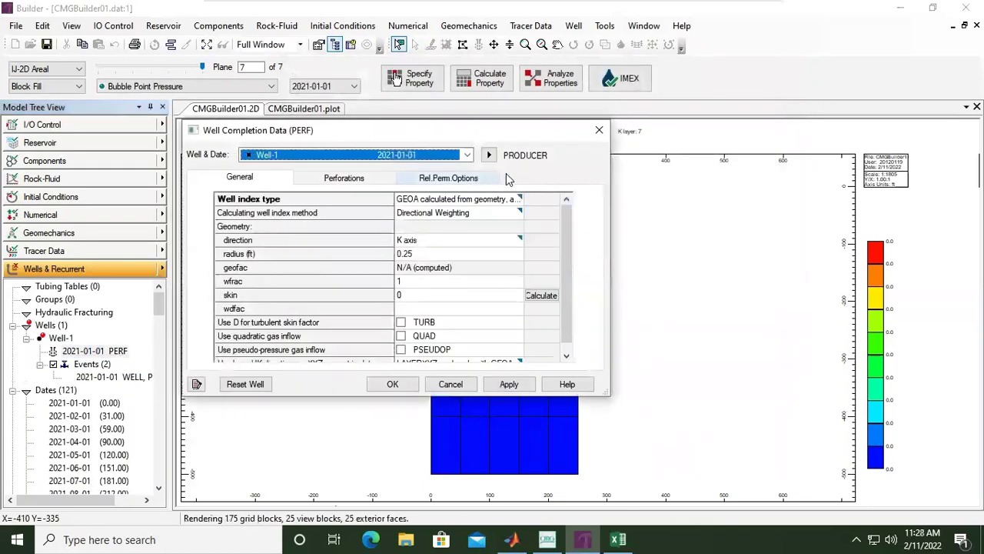
left_click_drag(718, 189, 812, 189)
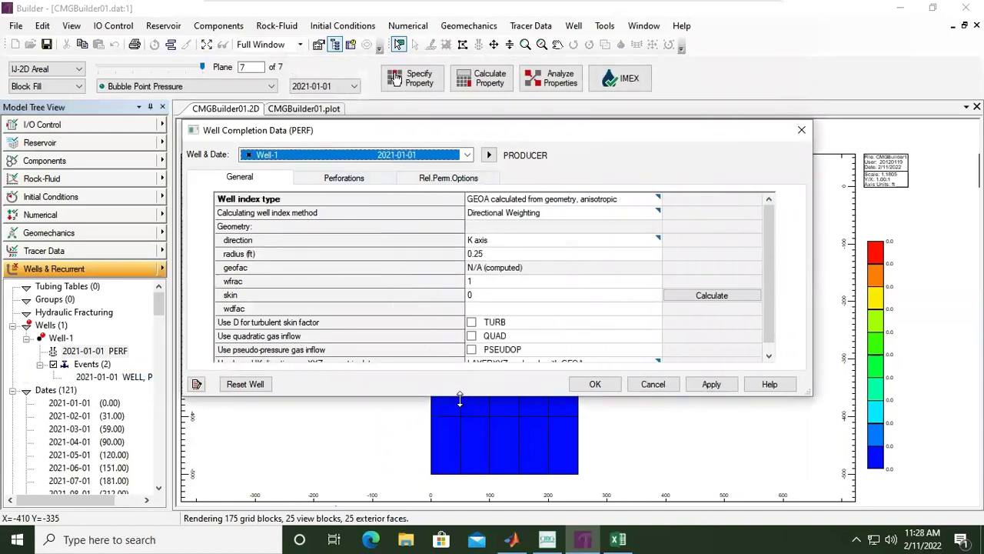
left_click_drag(460, 396, 460, 488)
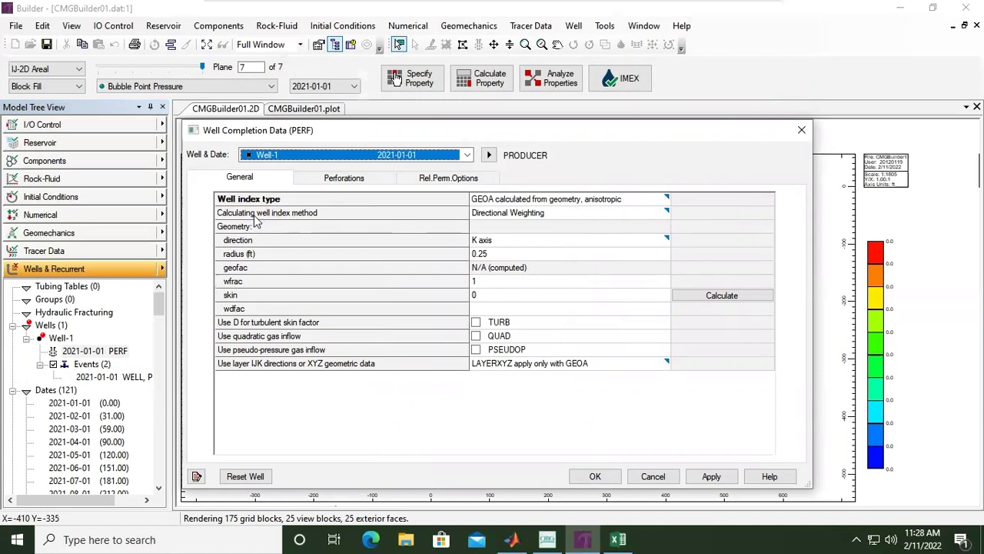
- Keep Directional Weighting as the well index method
left_click(544, 220)
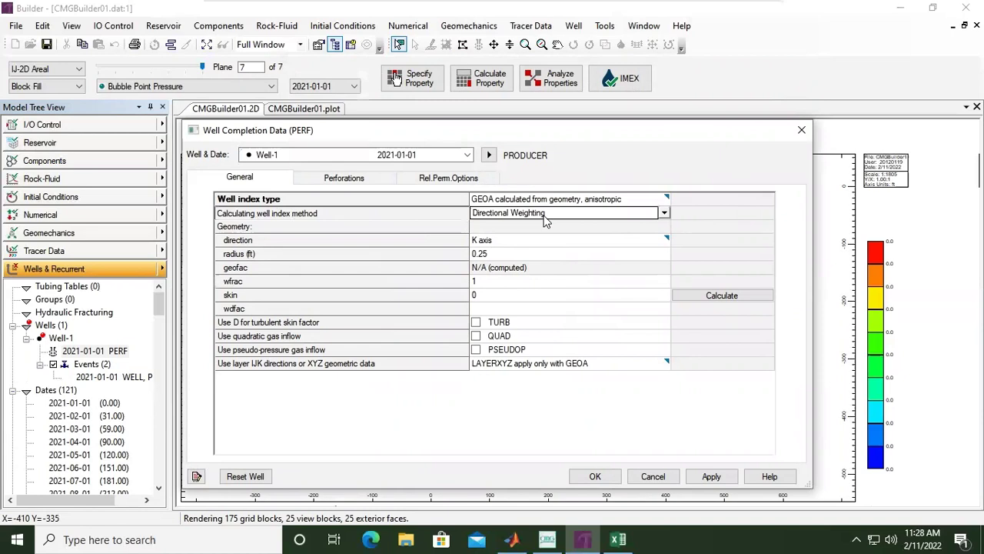
left_click(543, 219)
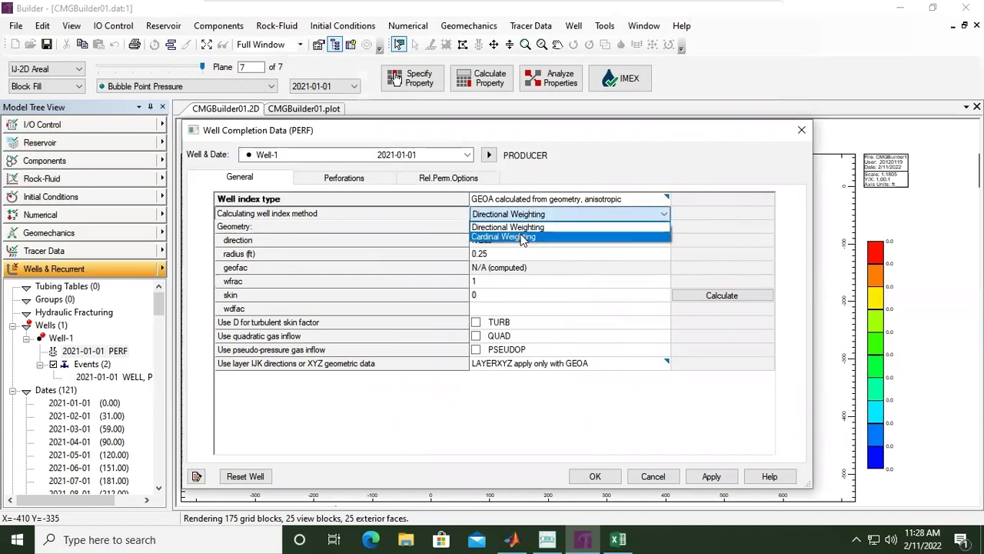
left_click(519, 303)
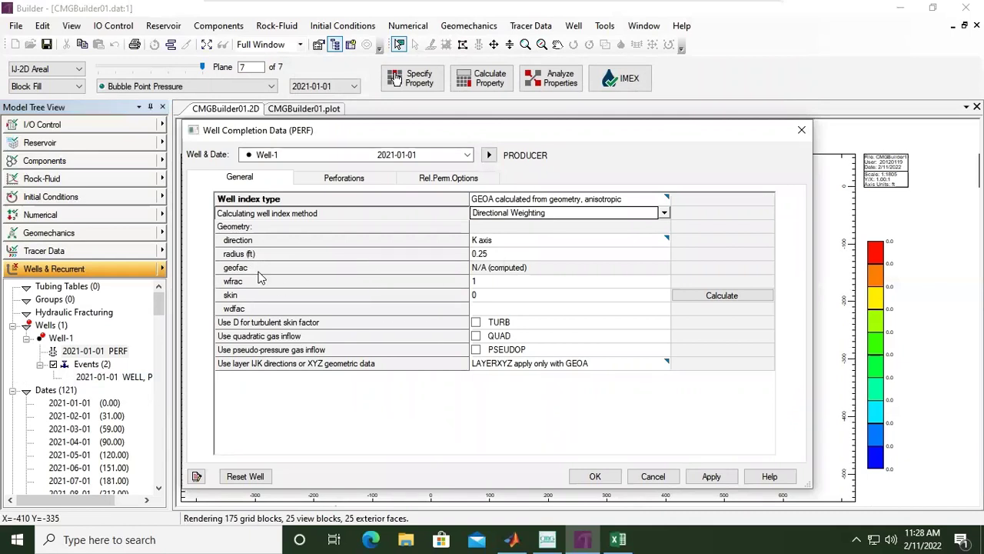
left_click(238, 296)
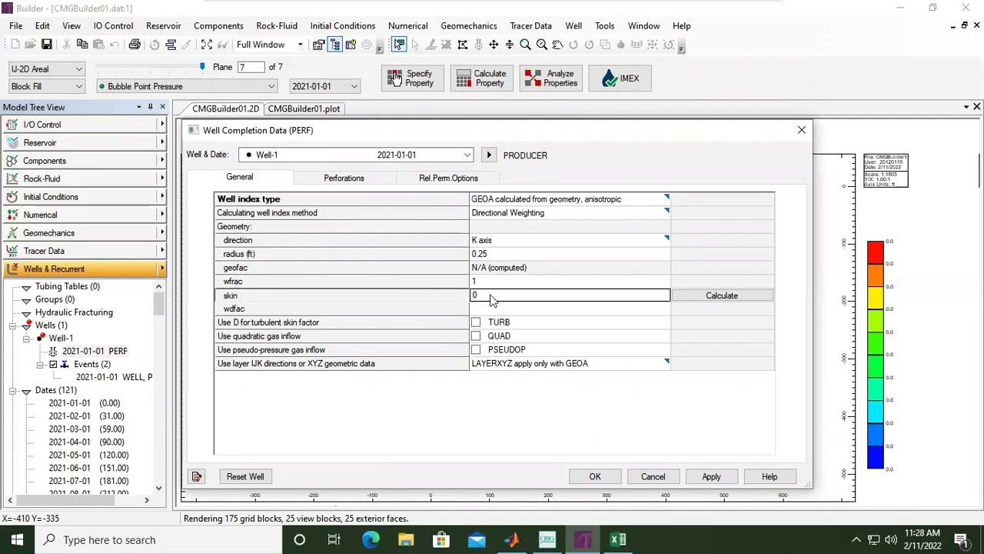
left_click(719, 296)
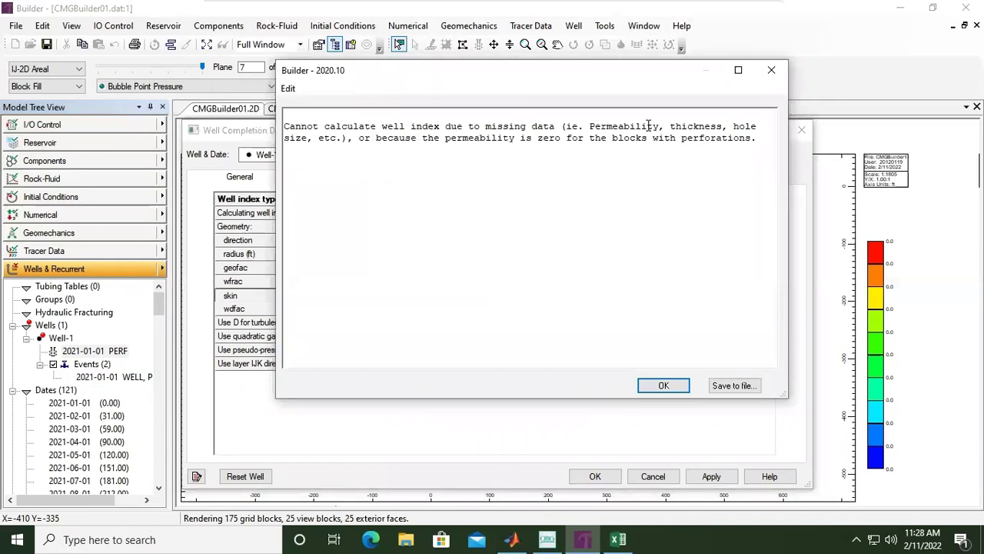
left_click_drag(786, 129, 872, 146)
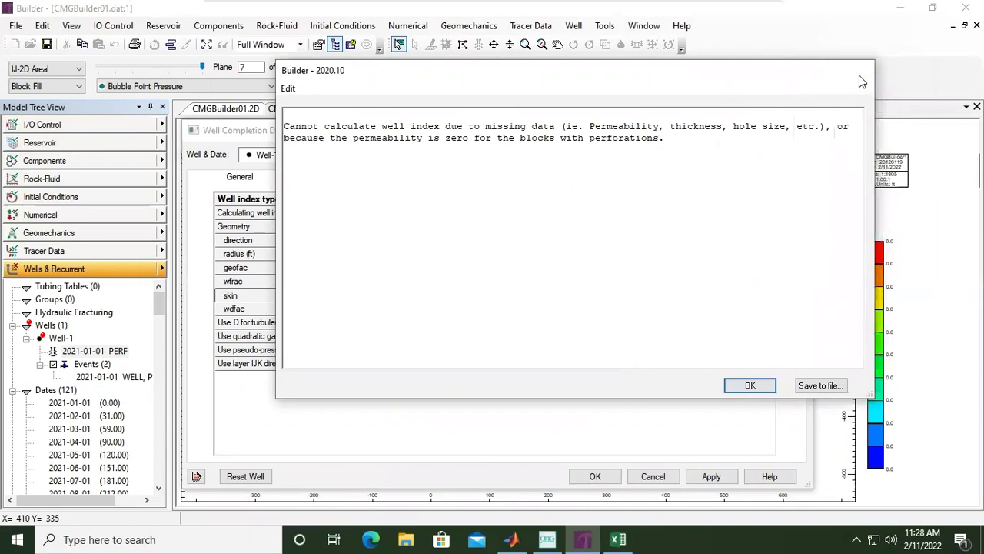
left_click(857, 70)
scroll(500, 326, "down", 2)
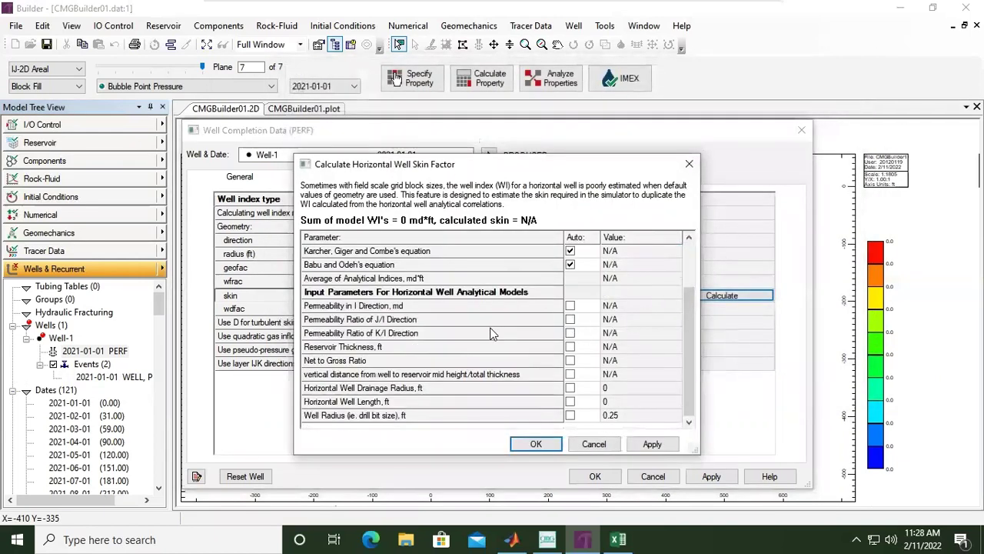
scroll(494, 329, "up", 2)
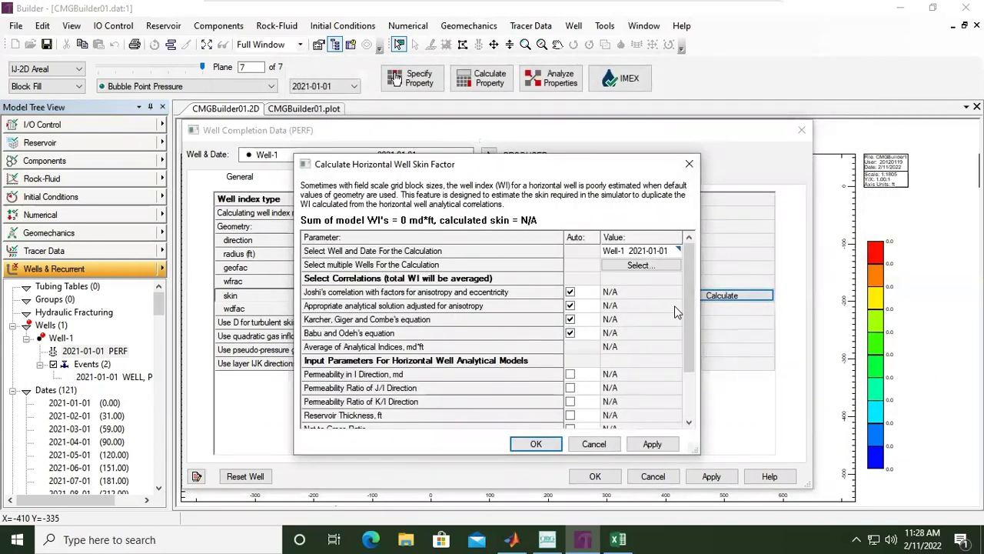
left_click(689, 165)
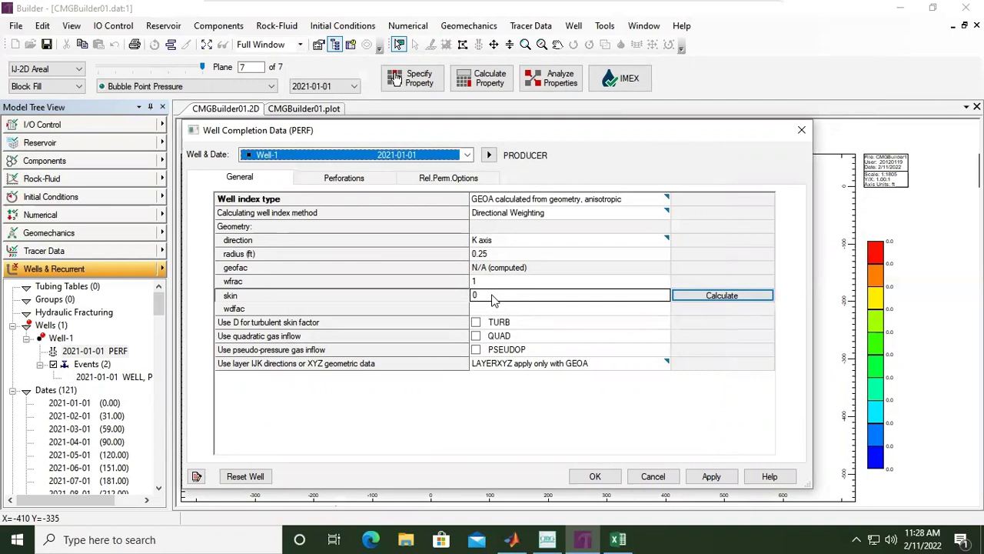
- Close the PERF window with its perforation table still empty, and show grid layer K 1
left_click(525, 396)
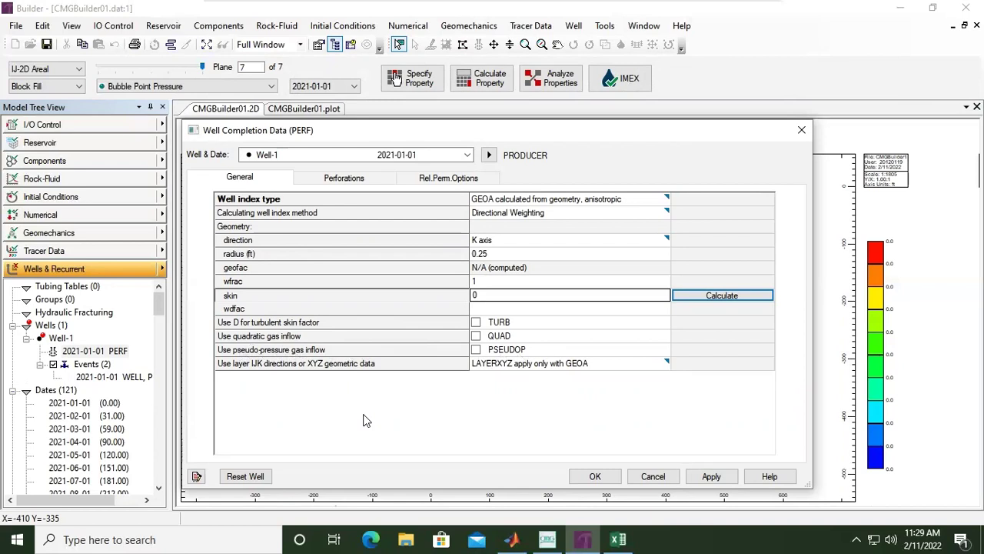
left_click(348, 183)
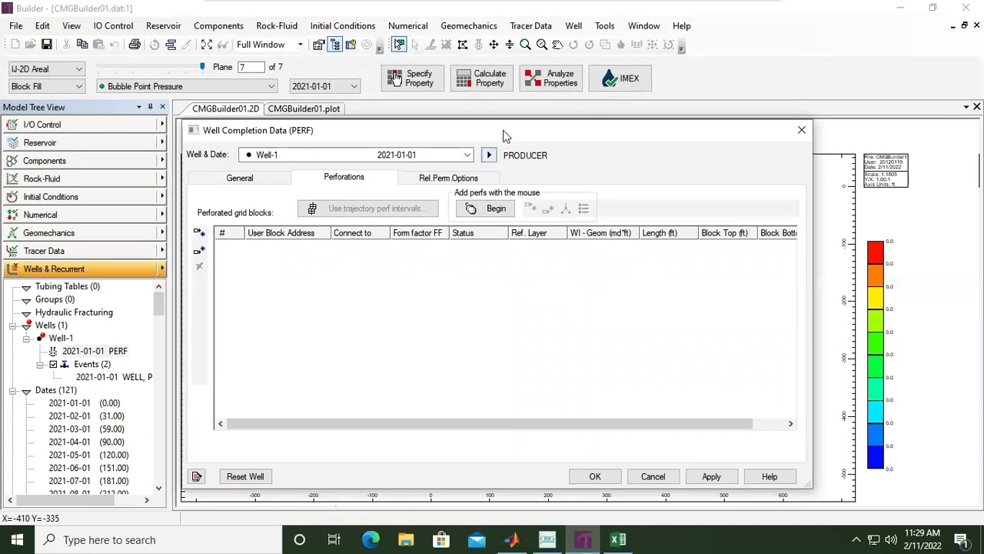
left_click_drag(506, 132, 529, 113)
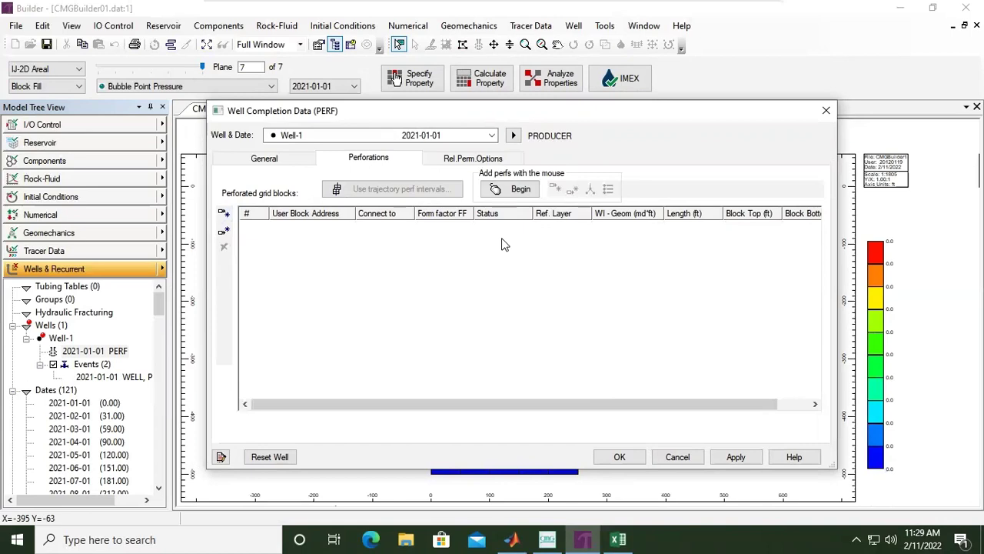
left_click(520, 192)
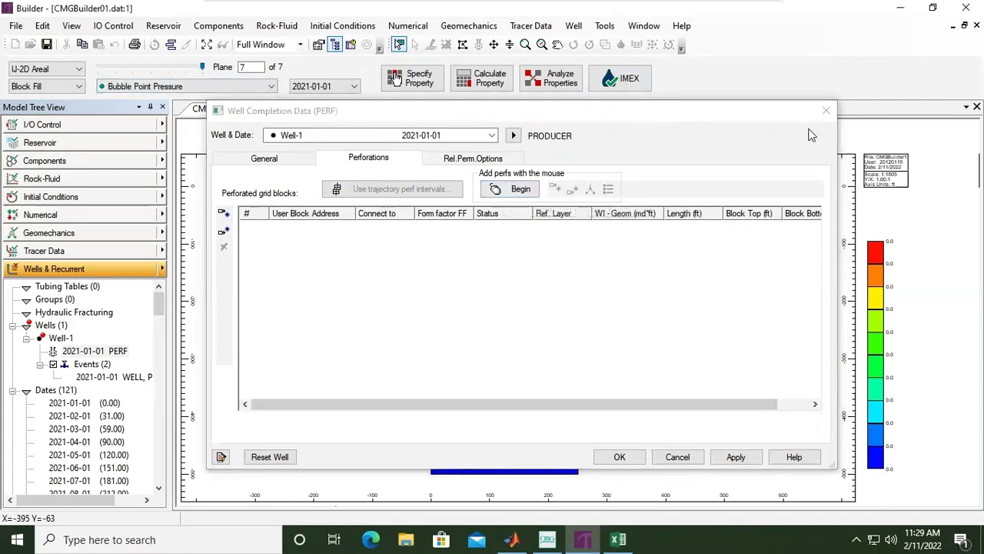
left_click(825, 110)
left_click_drag(205, 71, 96, 69)
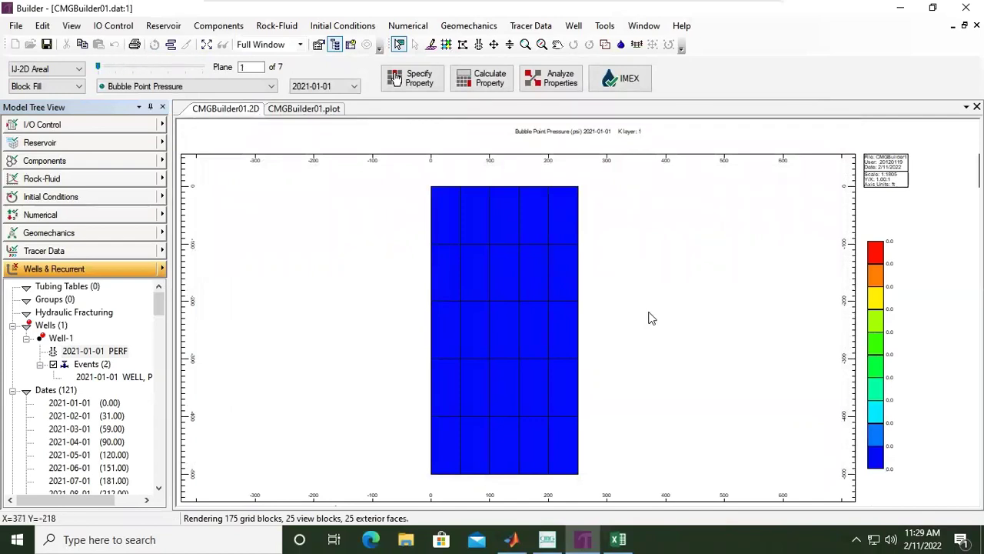
- Display Oil Saturation for 2021-01-01 on the layer 1 areal grid
left_click(253, 86)
scroll(260, 171, "down", 10)
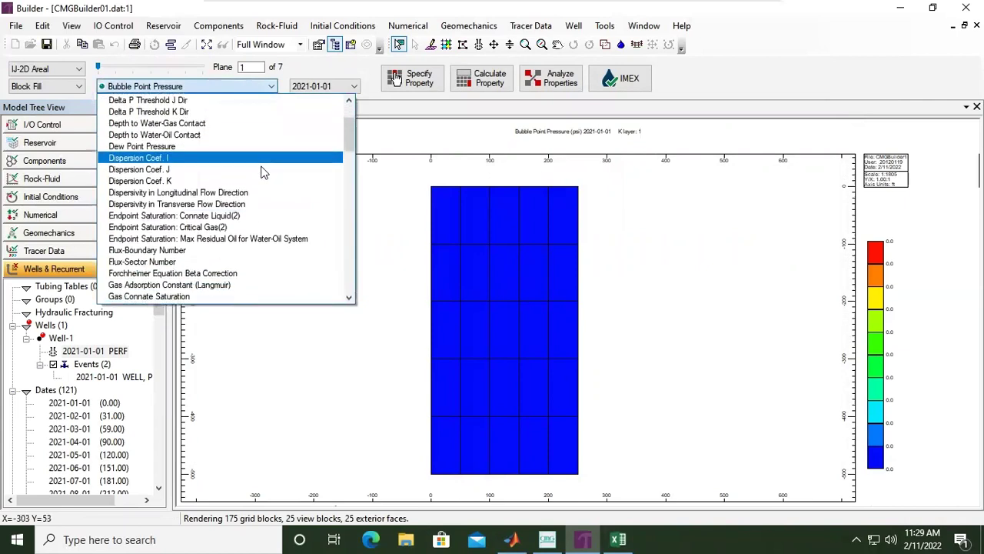
scroll(260, 172, "down", 9)
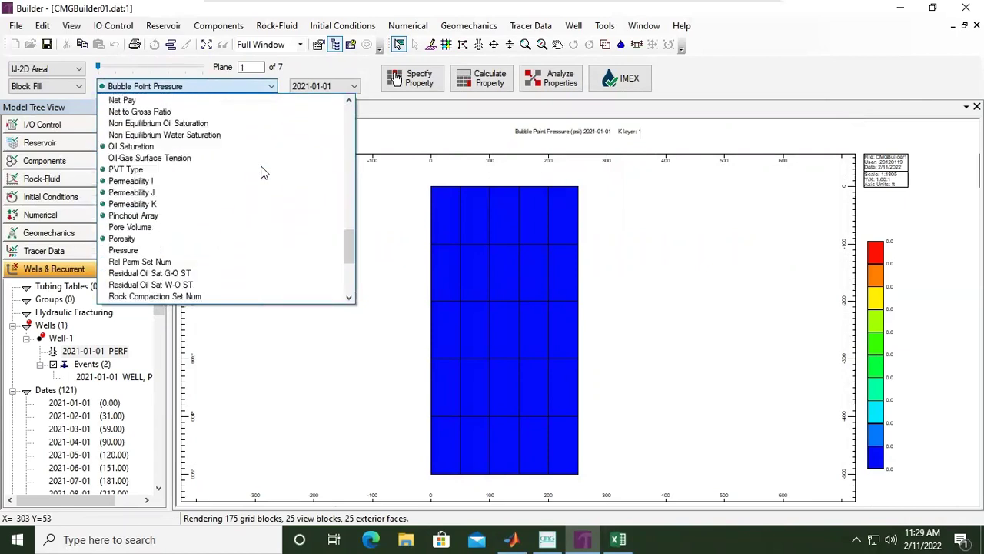
scroll(155, 158, "up", 1)
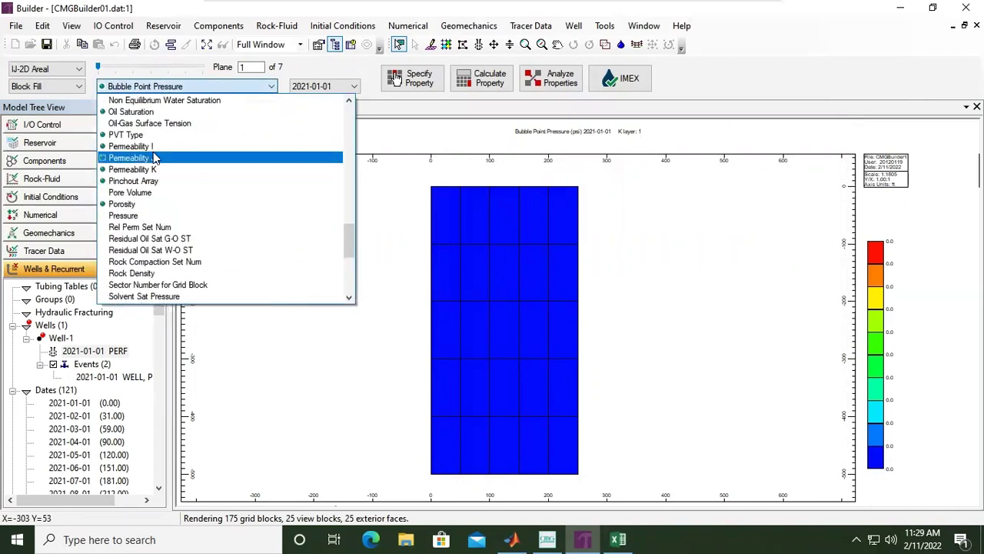
left_click(135, 111)
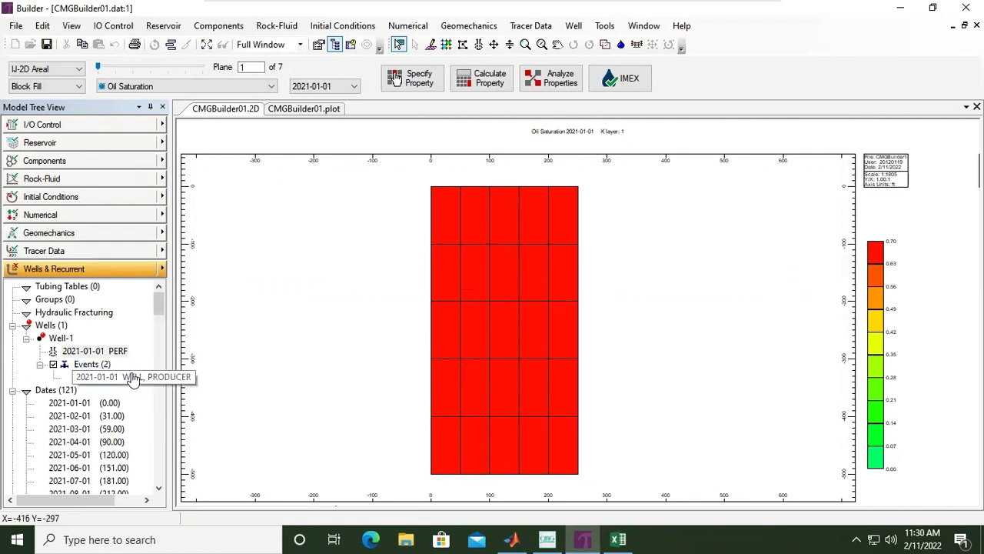
- Reopen Well-1's PERF Perforations tab, move the window aside, and begin mouse picking of blocks
double_click(115, 354)
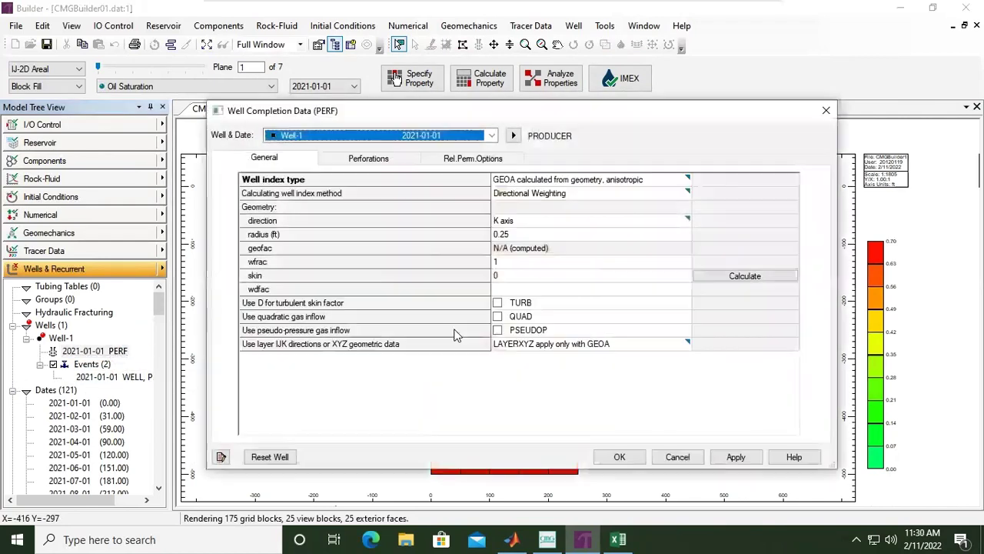
left_click(398, 159)
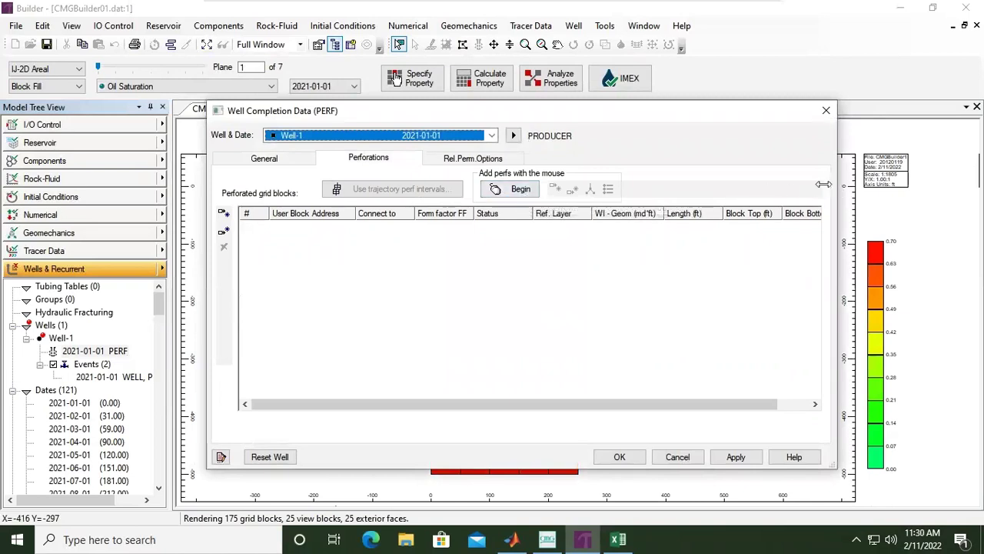
left_click_drag(836, 183, 635, 185)
left_click_drag(487, 115, 870, 119)
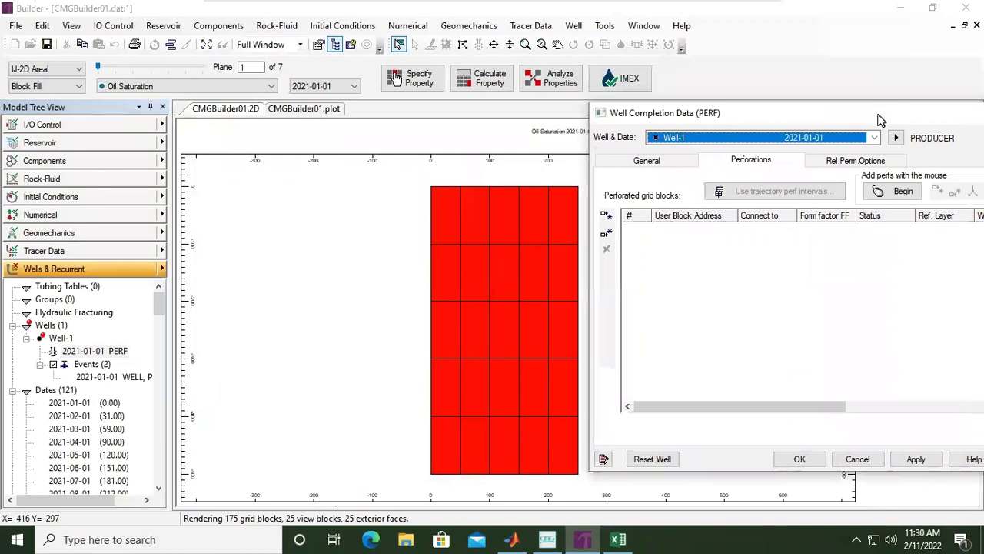
left_click(906, 194)
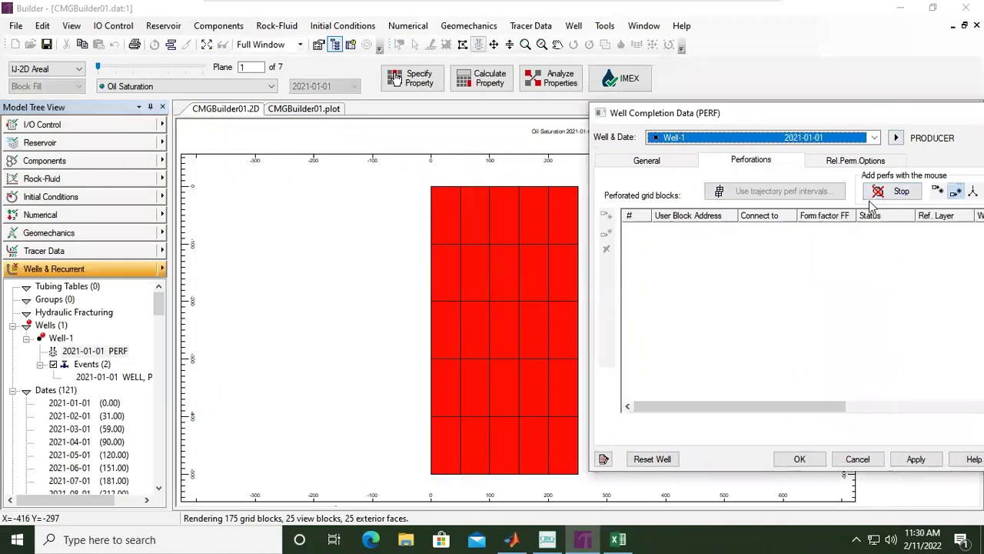
- Perforate grid block 3,2,1 on layer 1, connected to Surface and Open
left_click(507, 272)
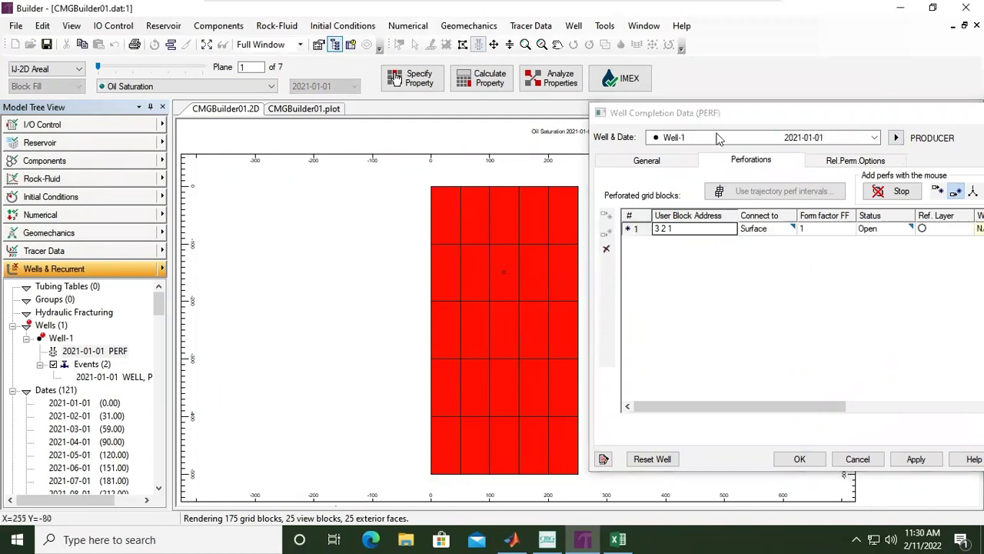
left_click_drag(749, 115, 697, 161)
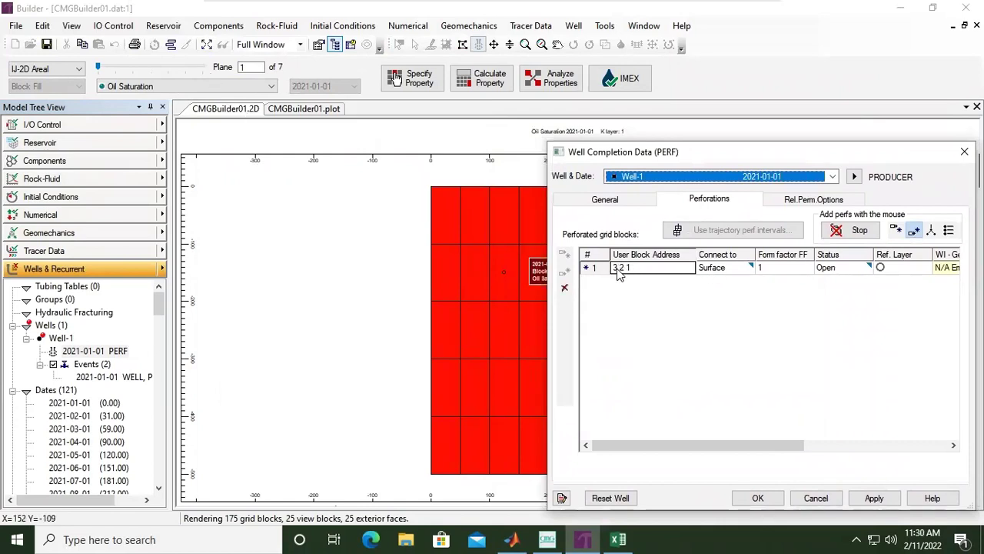
left_click_drag(653, 155, 715, 157)
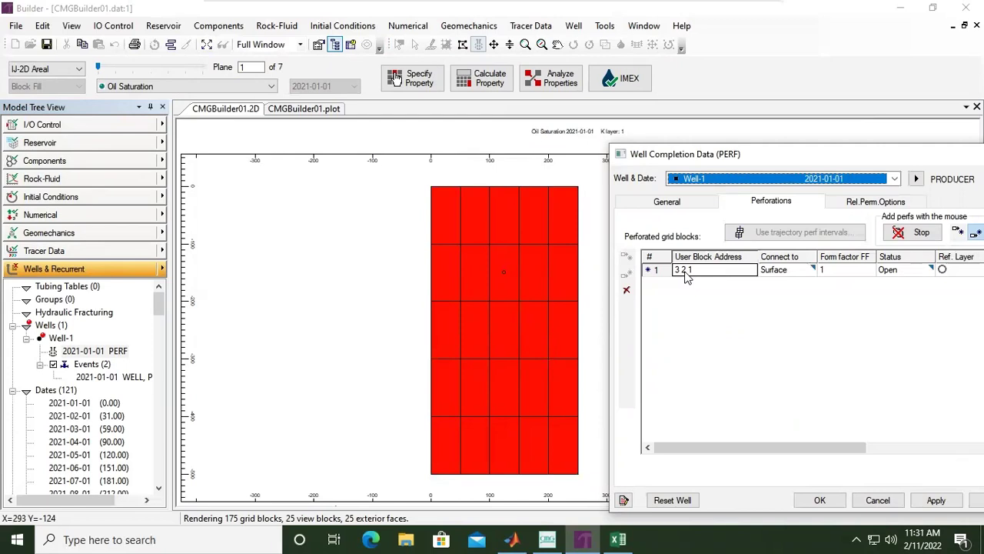
- Reposition the completion window and widen the perforation table to show all columns
mouse_move(505, 199)
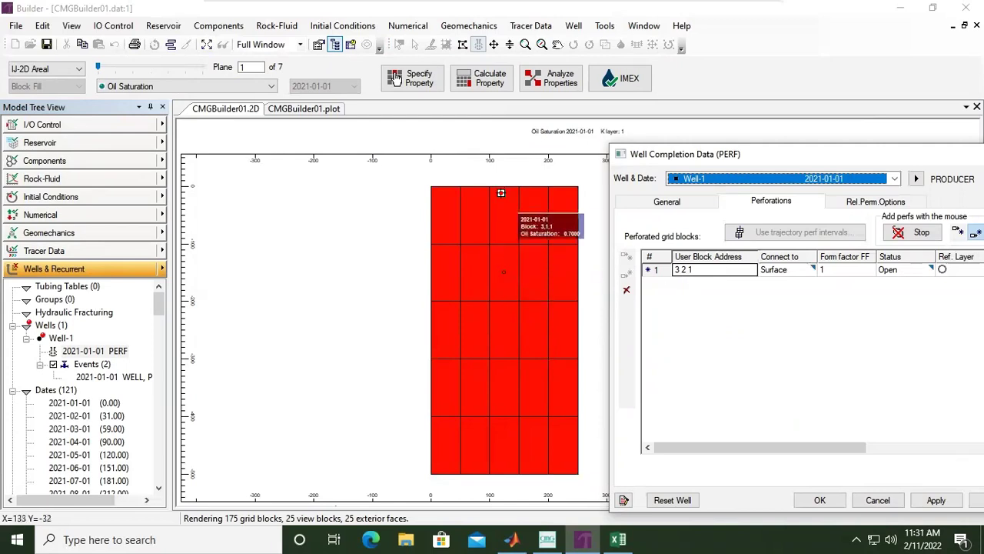
mouse_move(510, 269)
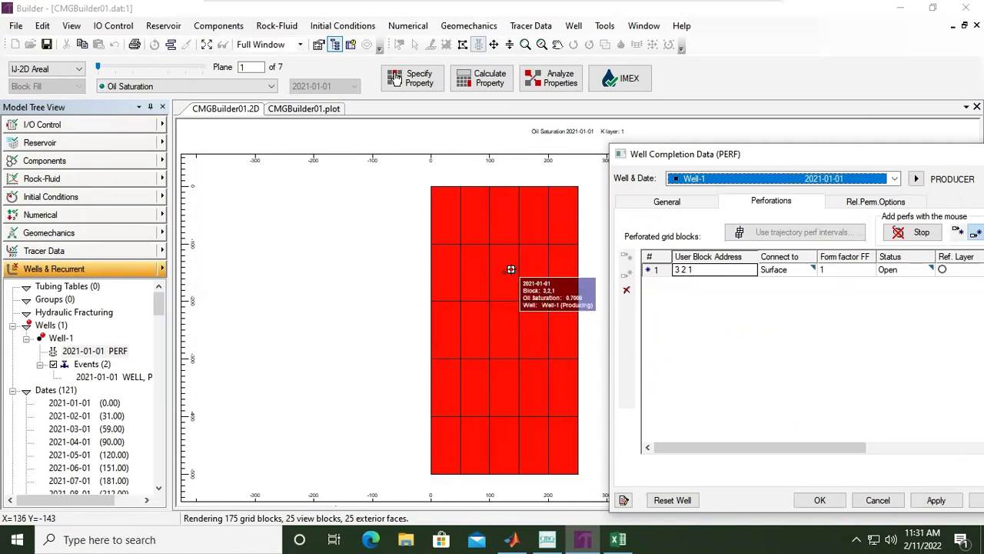
mouse_move(439, 269)
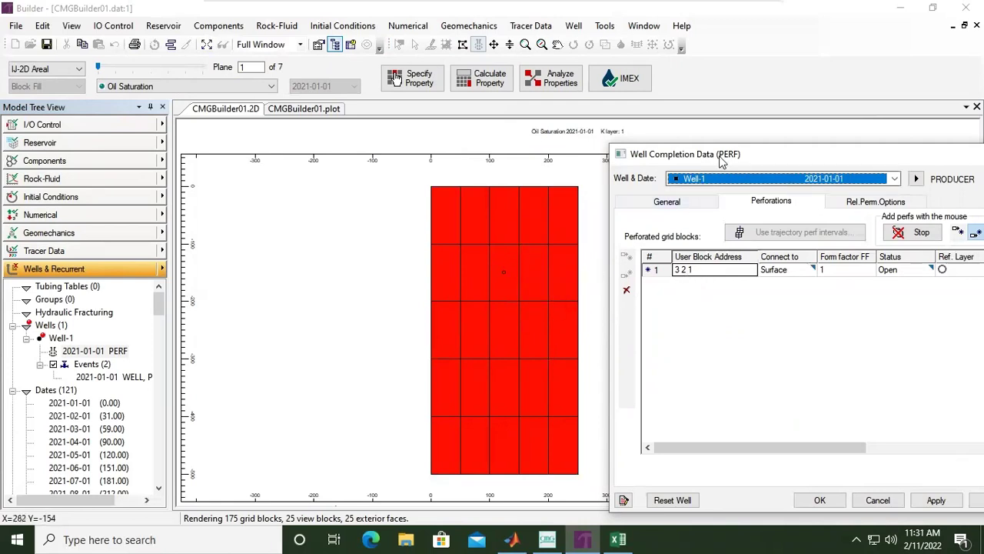
left_click_drag(724, 154, 555, 158)
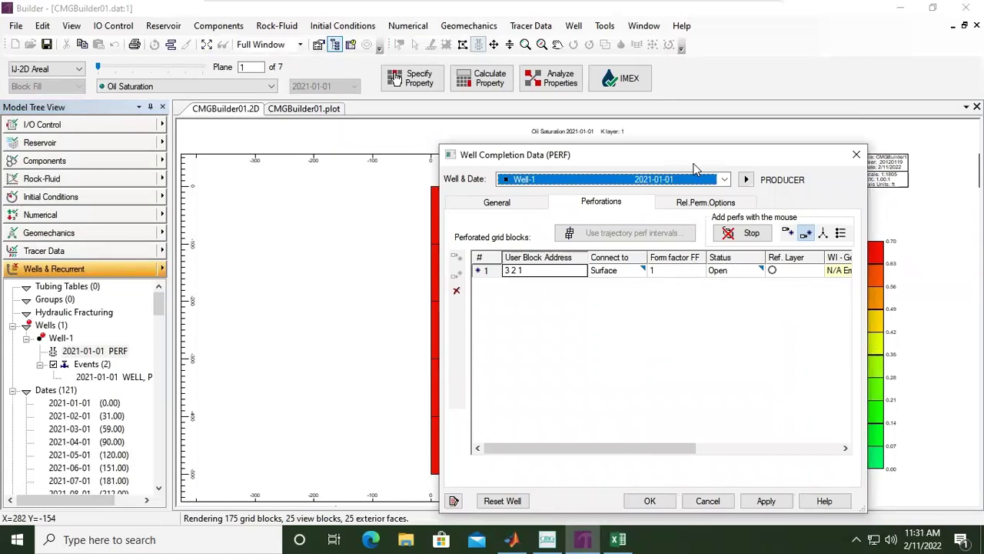
left_click_drag(694, 163, 459, 166)
left_click_drag(634, 233, 929, 255)
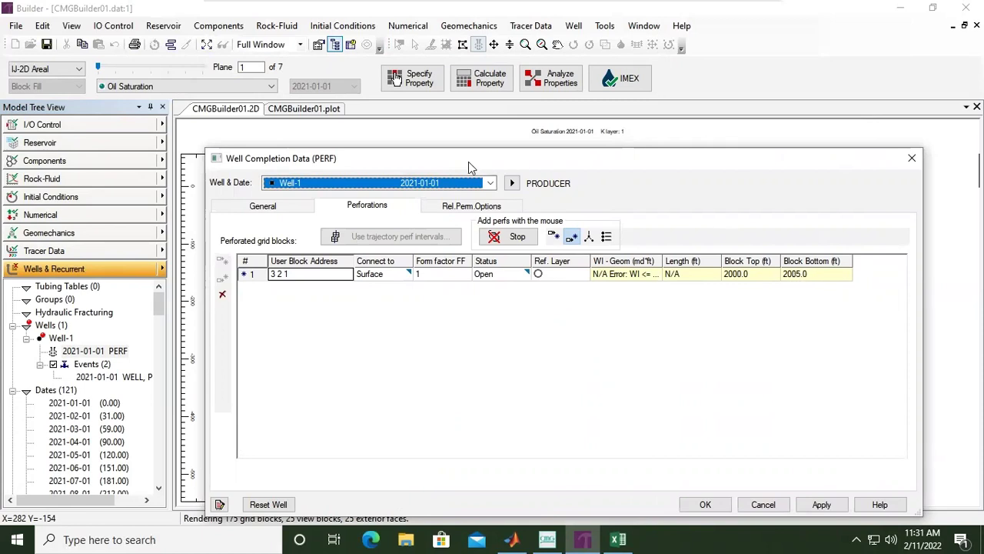
left_click_drag(446, 164, 419, 162)
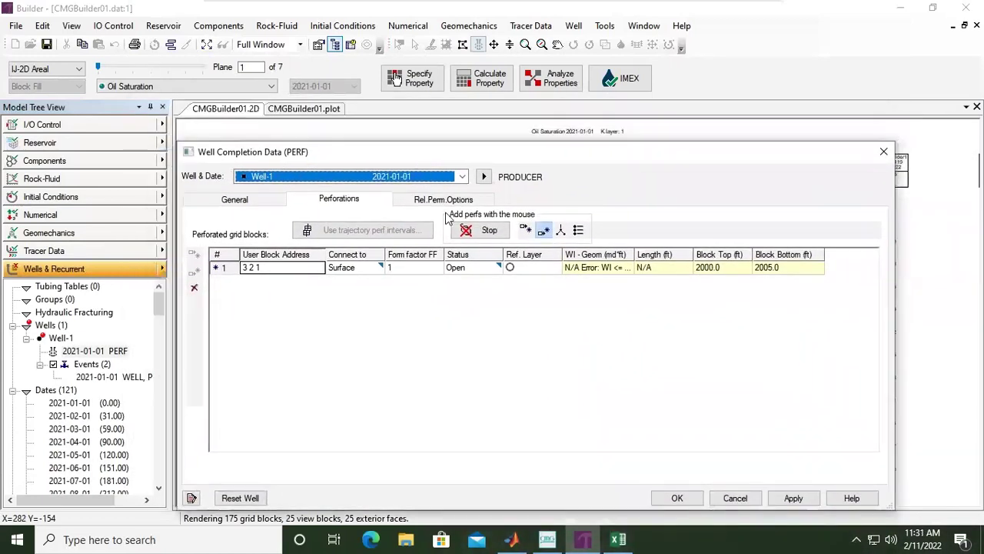
left_click_drag(484, 159, 504, 145)
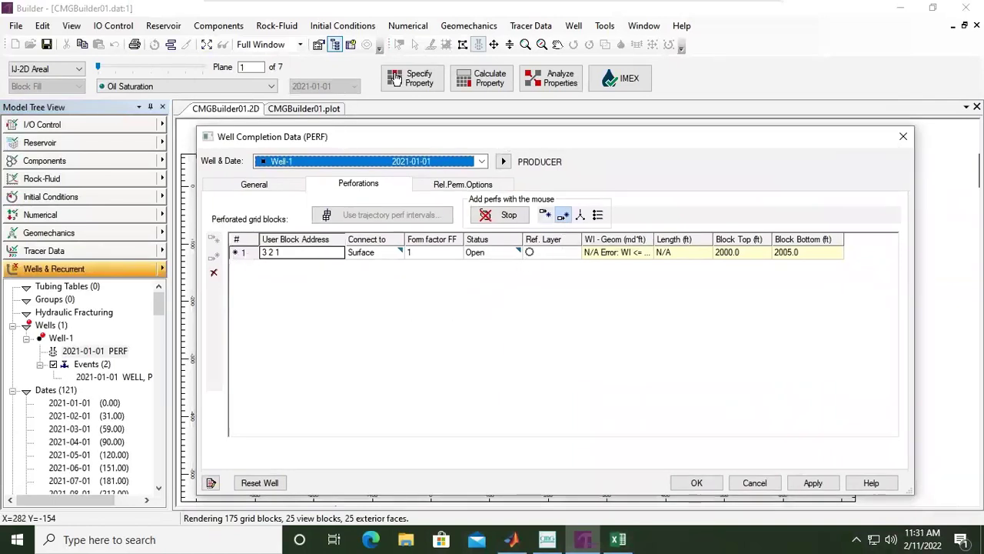
- Show layer 2 and perforate block 3,2,2, spanning 2005 to 2015 ft
left_click(119, 69)
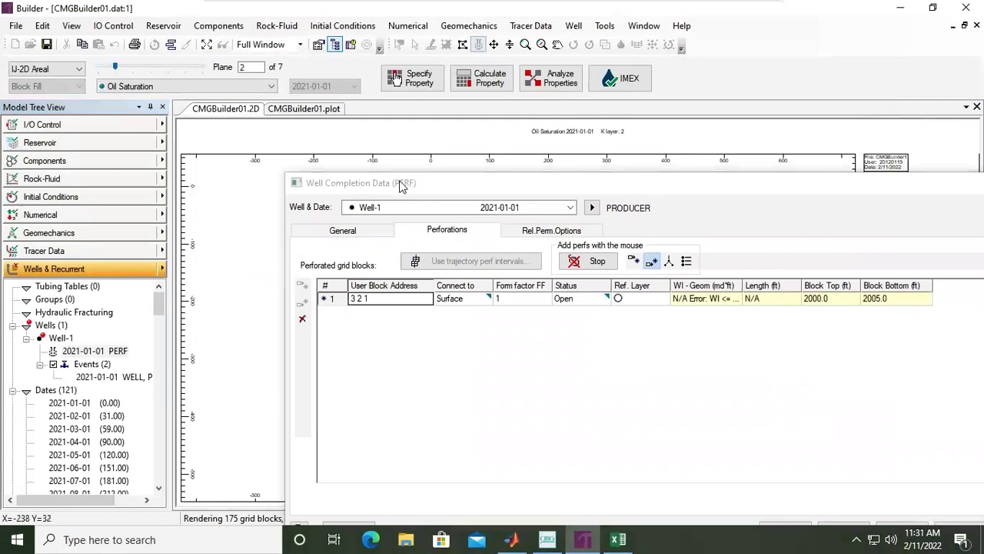
left_click_drag(402, 184, 738, 252)
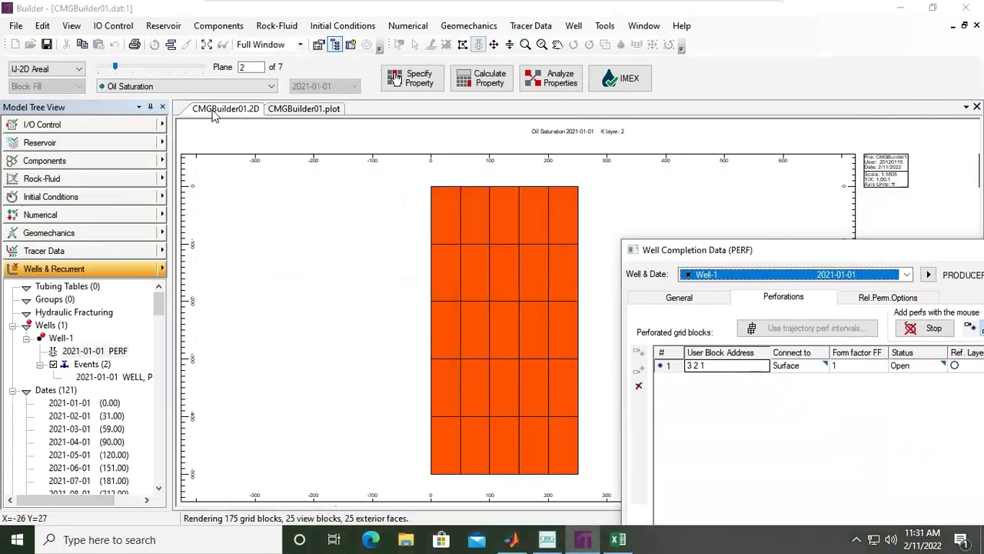
left_click(504, 274)
left_click(716, 244)
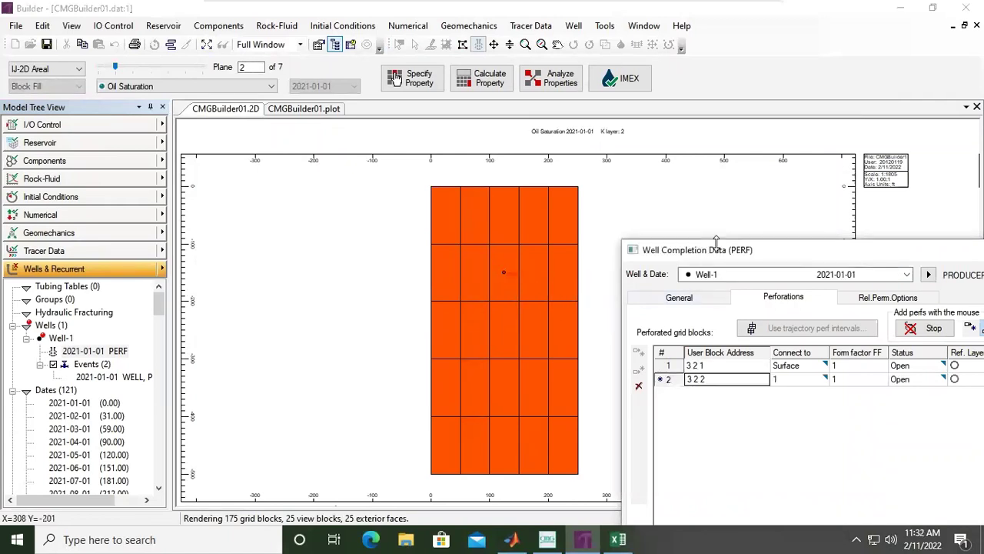
left_click_drag(693, 252, 604, 187)
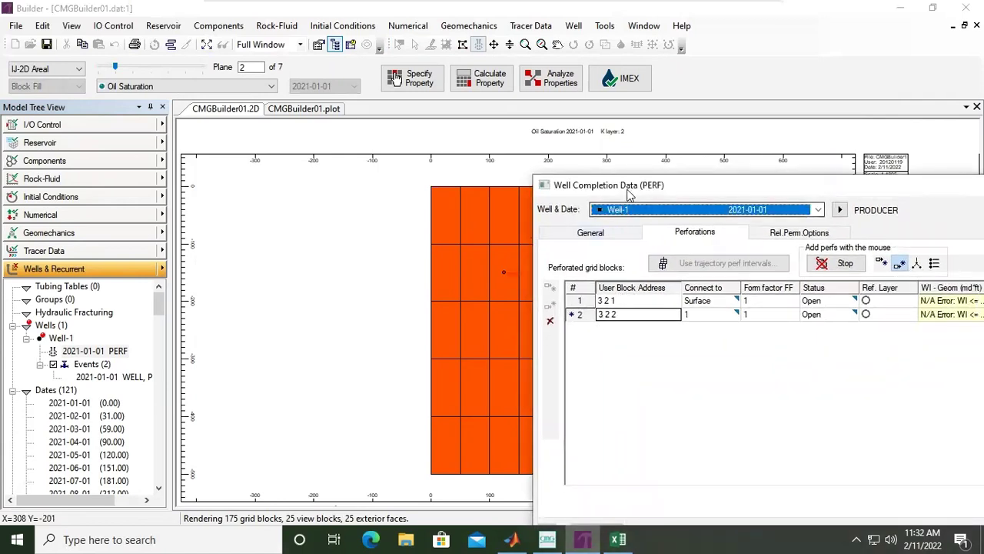
left_click_drag(627, 193, 195, 151)
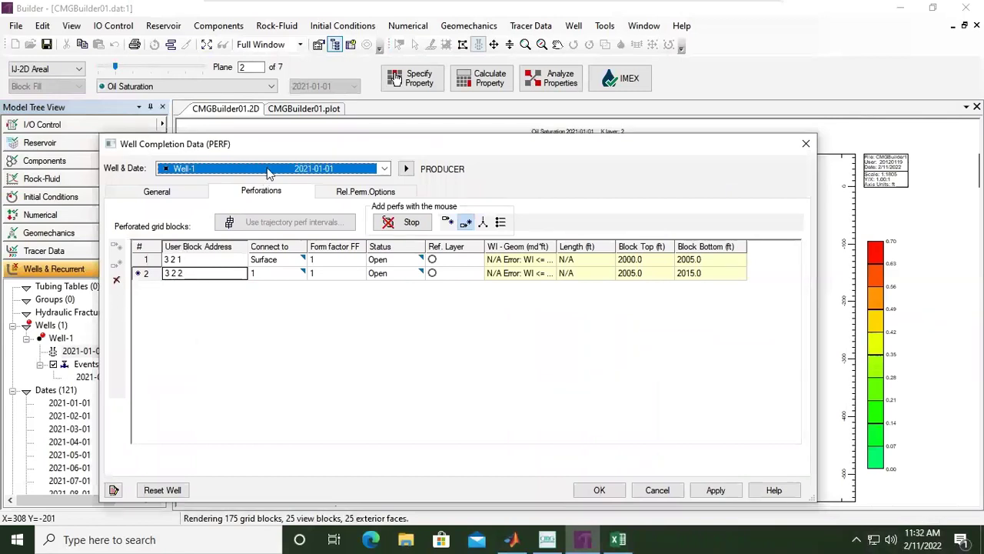
left_click_drag(279, 151, 693, 258)
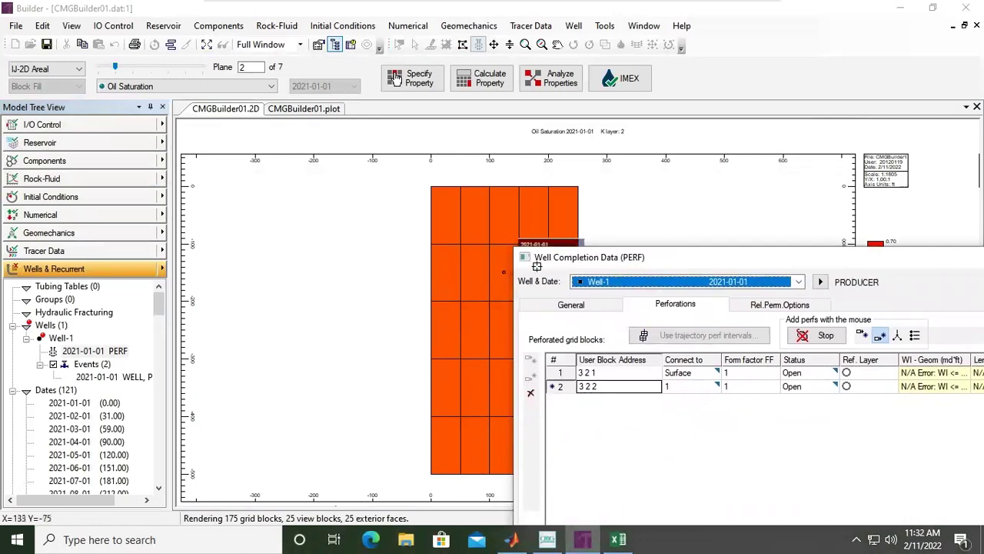
left_click_drag(538, 256, 561, 253)
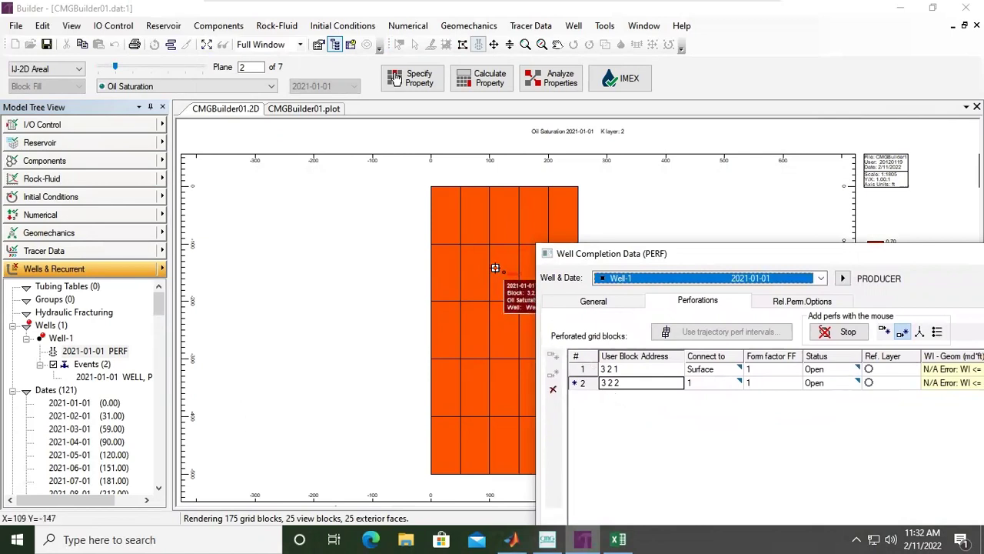
left_click_drag(612, 258, 524, 229)
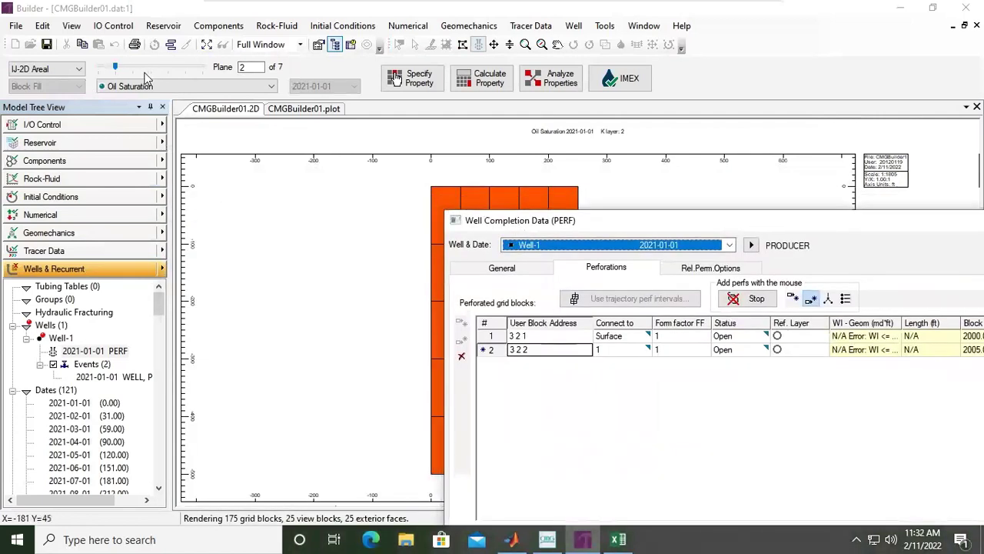
- Perforate block 3,2,3 on layer 3 and block 3,3,4 on layer 4
left_click(134, 69)
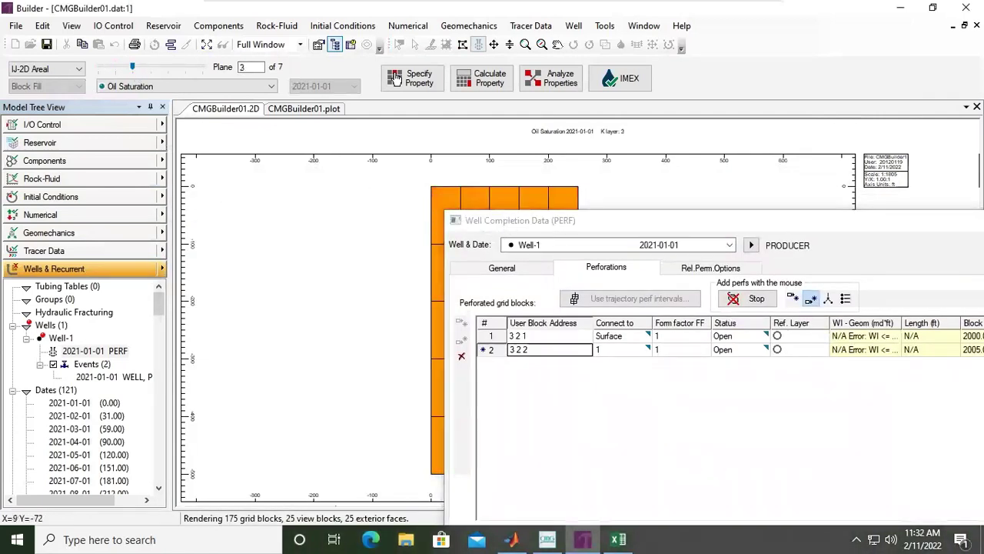
left_click_drag(465, 222, 644, 236)
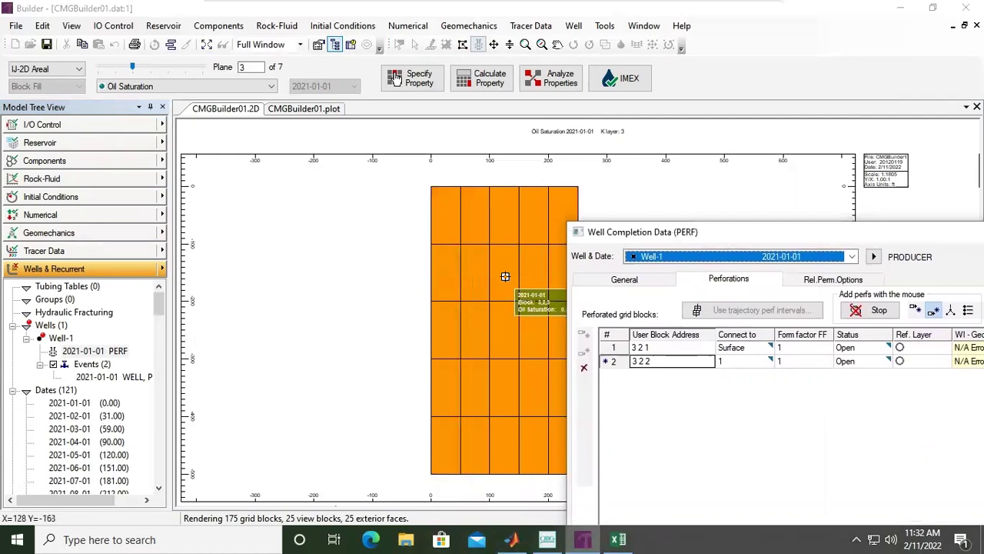
left_click(508, 276)
left_click(508, 276)
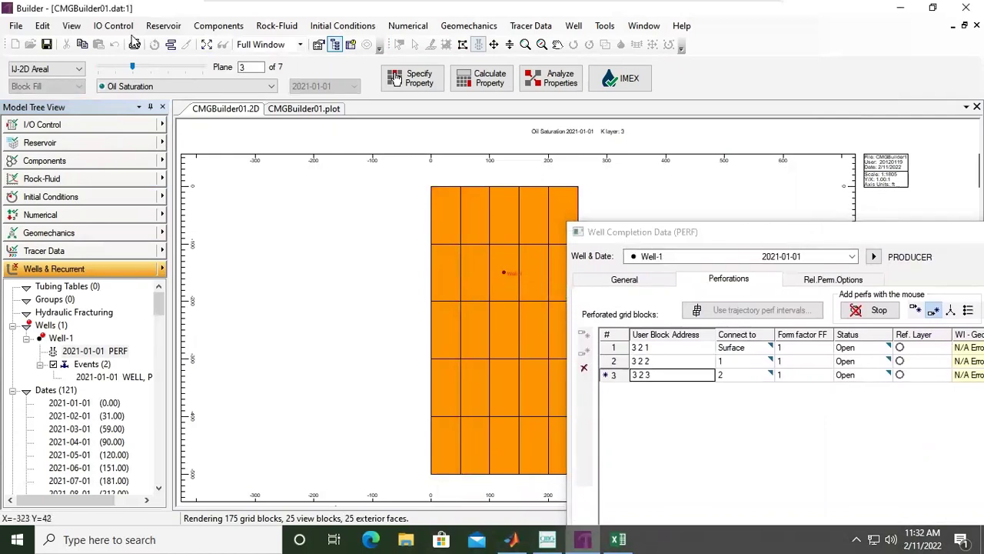
left_click(151, 68)
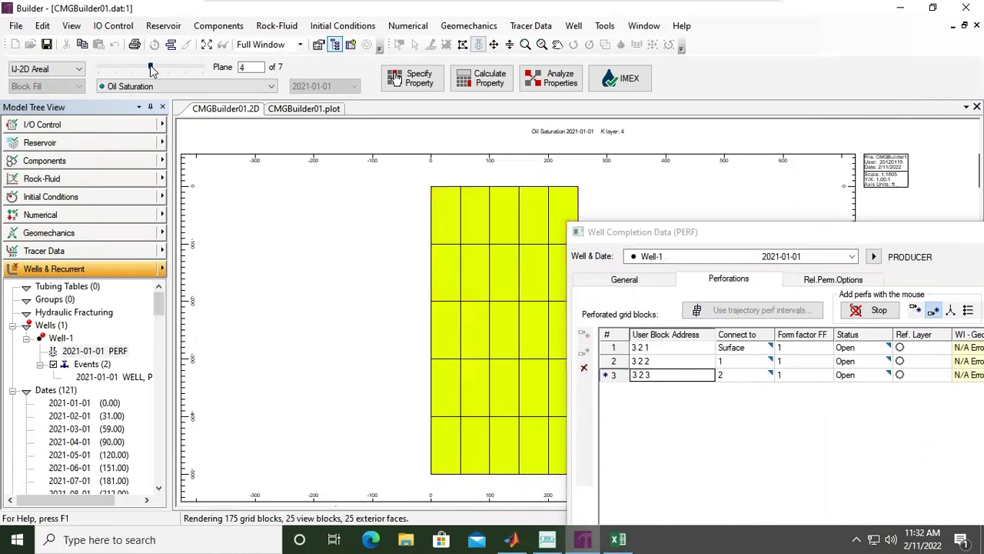
left_click(507, 324)
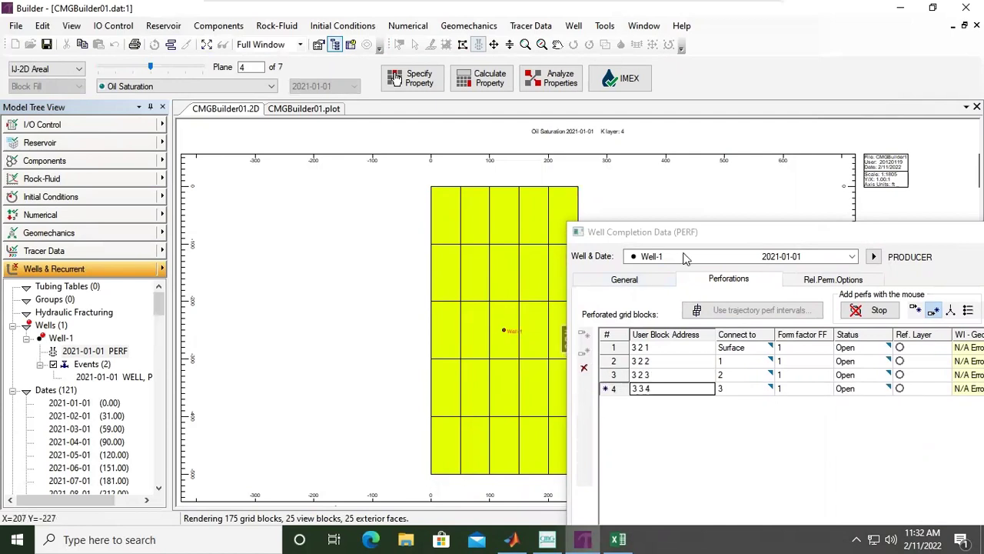
left_click_drag(683, 232, 770, 180)
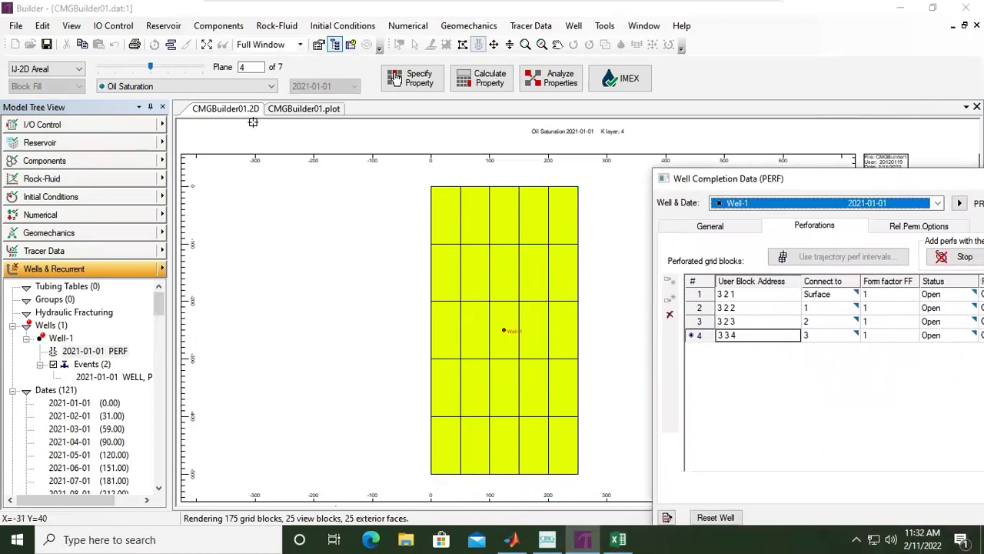
- Perforate blocks 3,3,5, 3,3,6 and 3,4,7 on layers 5, 6 and 7
left_click(171, 70)
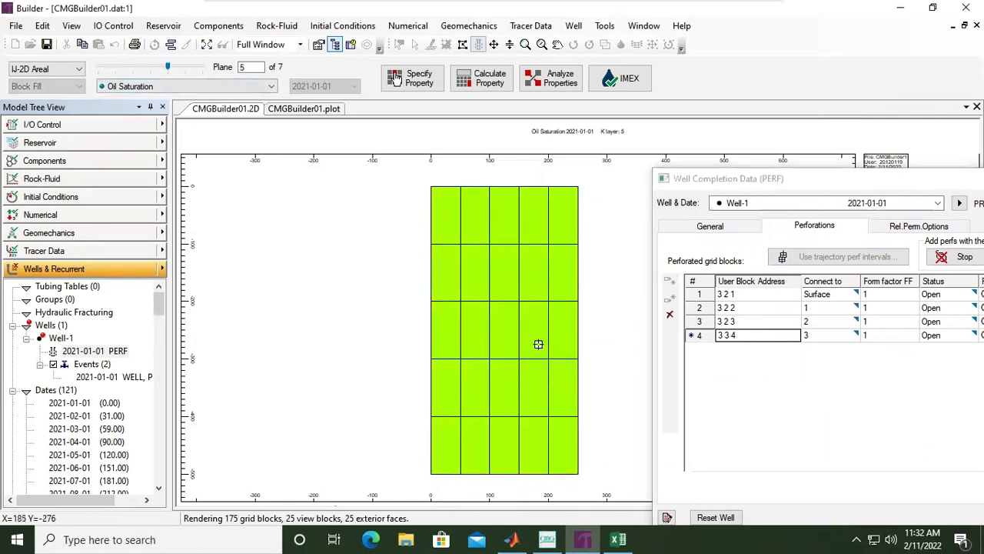
mouse_move(502, 322)
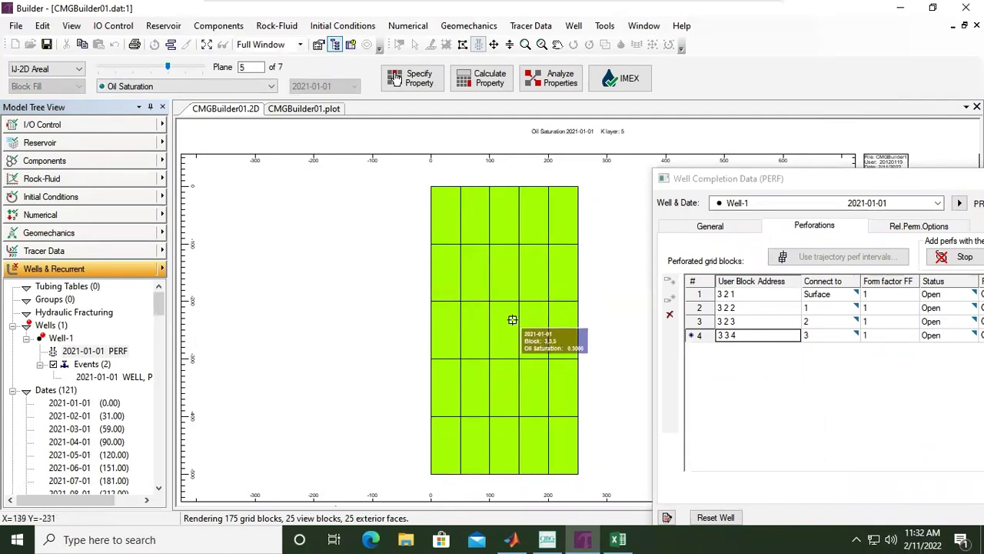
left_click(506, 329)
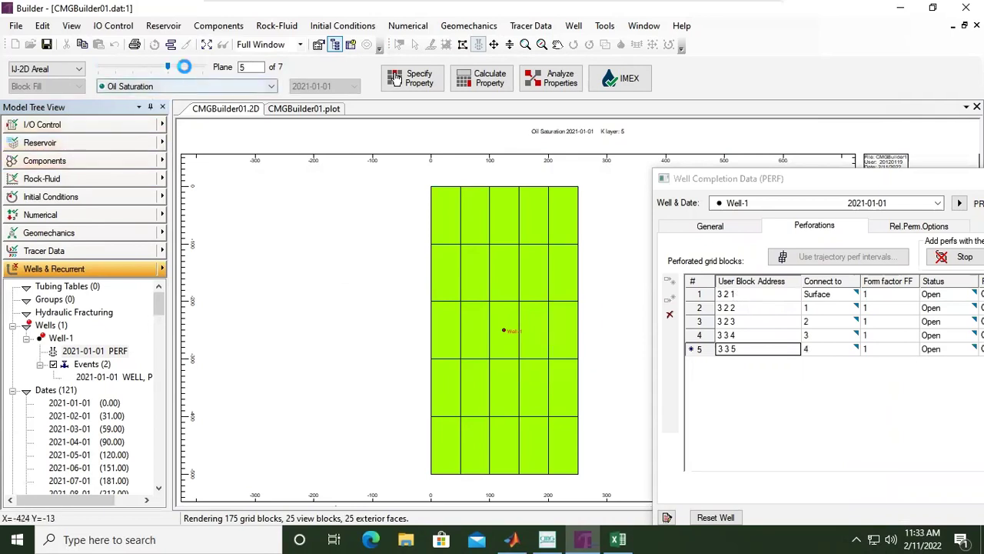
left_click(185, 67)
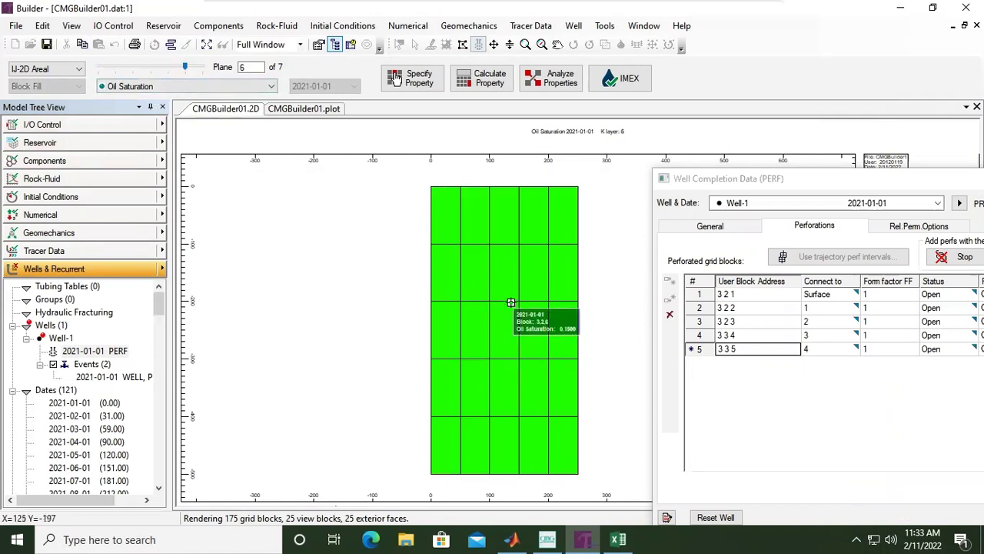
left_click(505, 329)
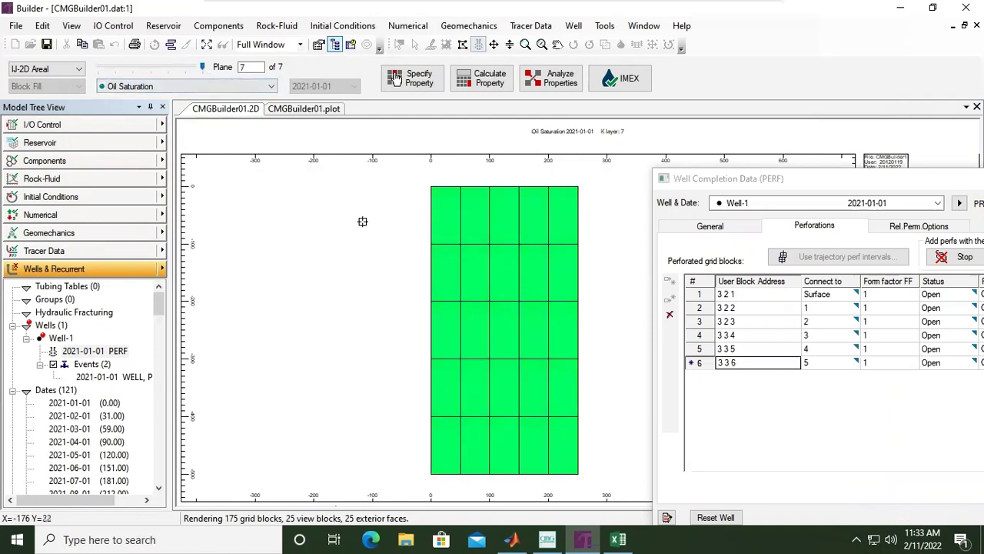
mouse_move(492, 387)
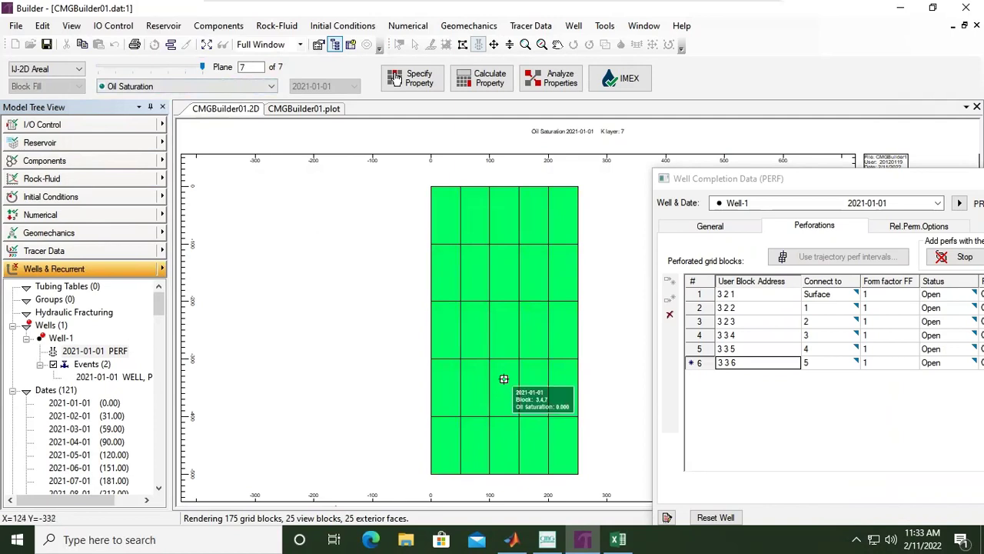
left_click(503, 388)
left_click_drag(734, 190, 113, 114)
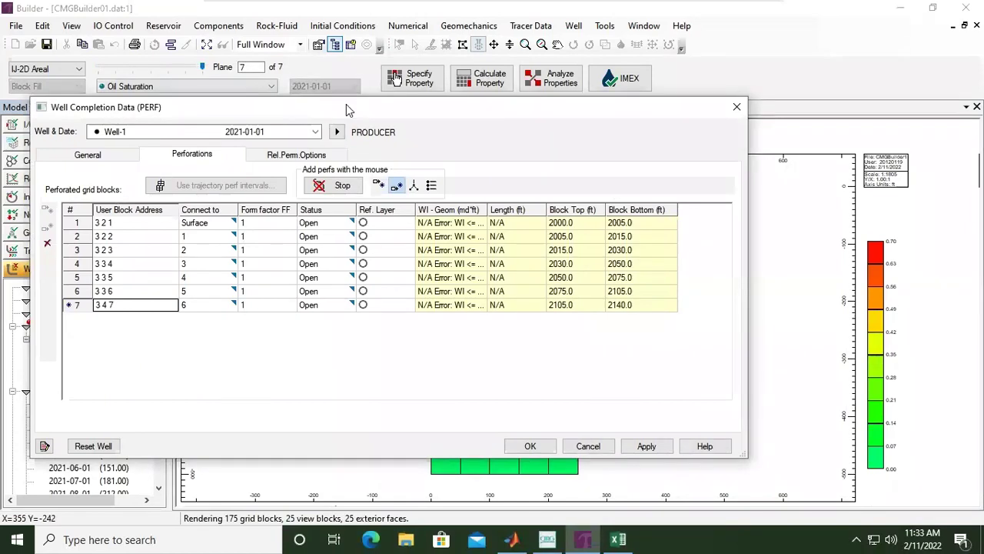
- Review the perforations' Block Top and Bottom depths, from 2000.0 to 2140.0 ft
left_click_drag(230, 107, 402, 103)
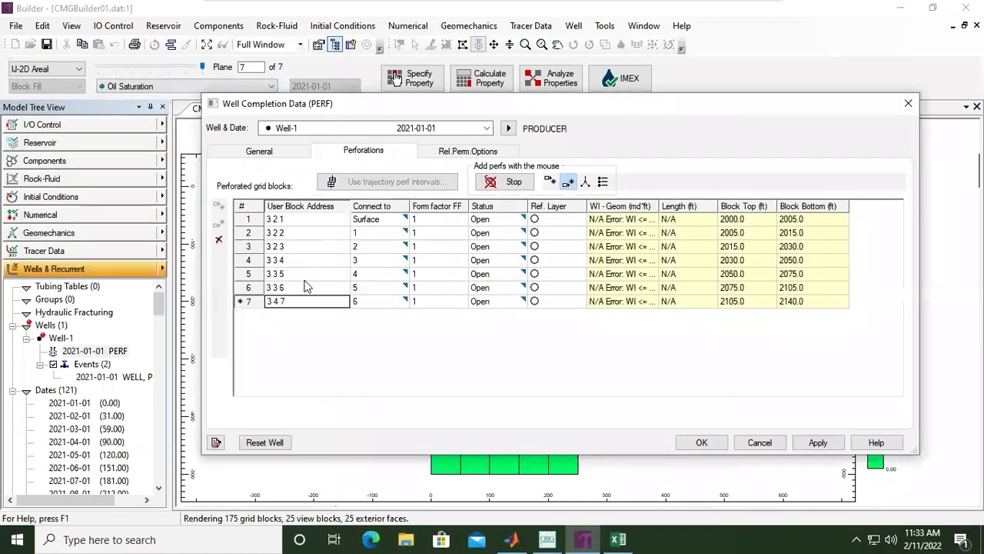
left_click(774, 220)
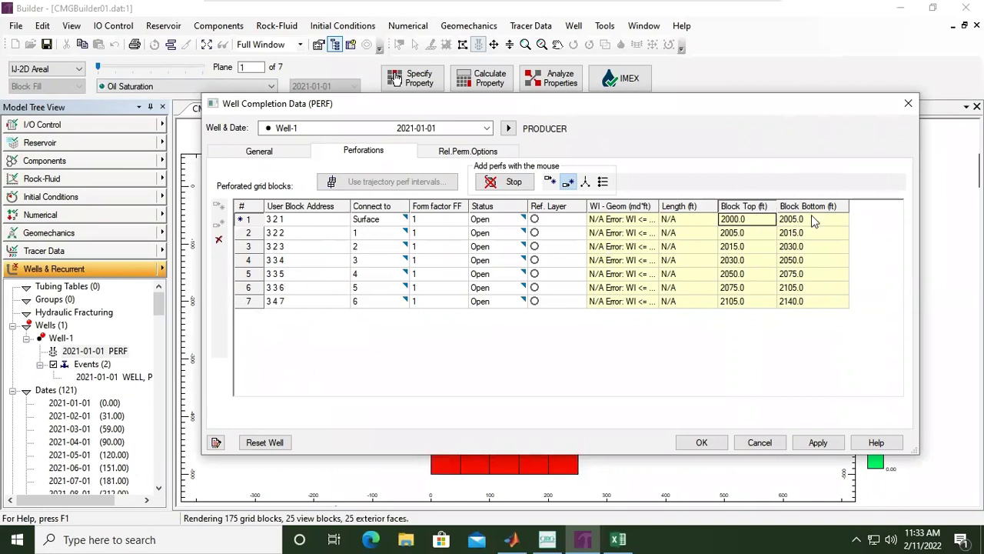
left_click(812, 219)
key("Down")
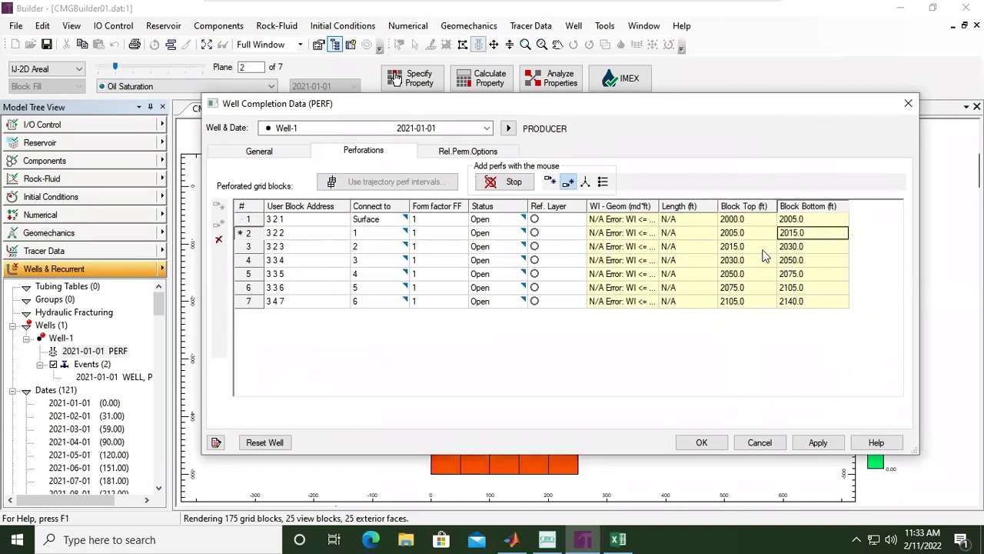
key("Down")
key("Down")
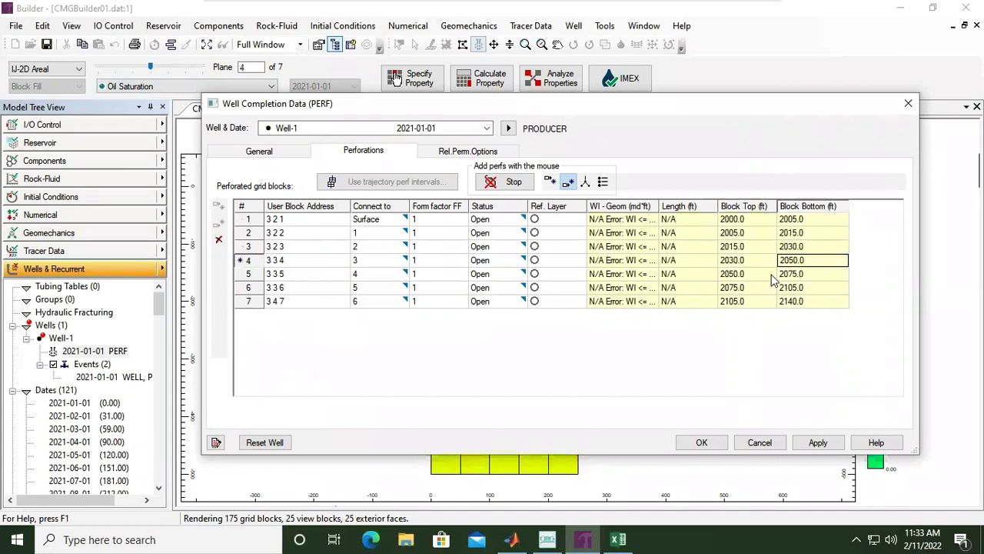
left_click(747, 289)
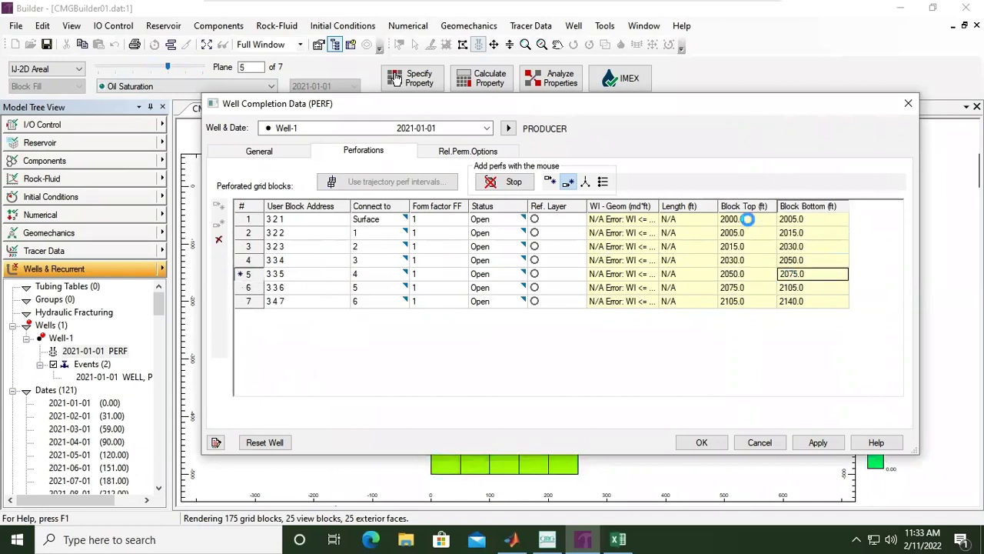
left_click(750, 221)
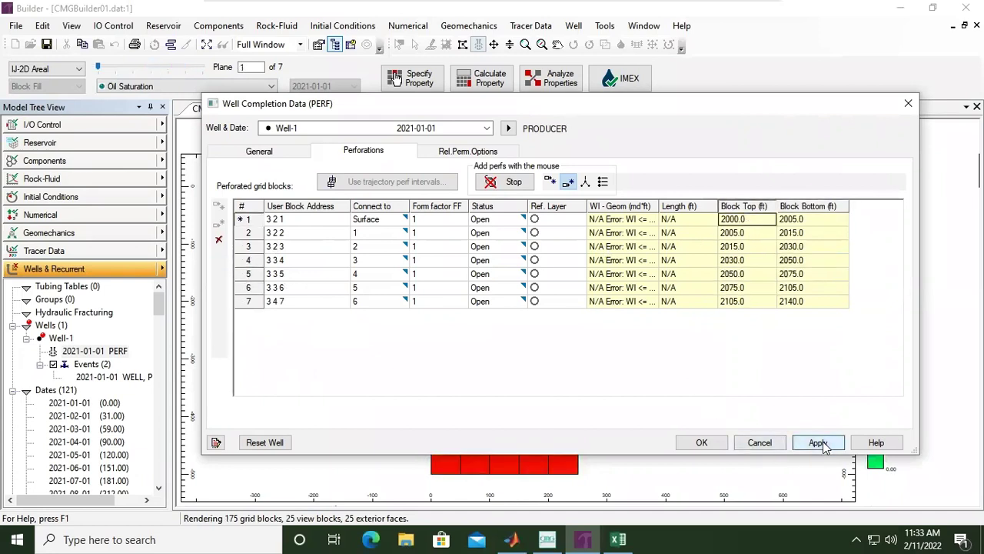
- Apply the seven perforations, close the dialog, and collapse the Wells list in the tree
left_click(701, 442)
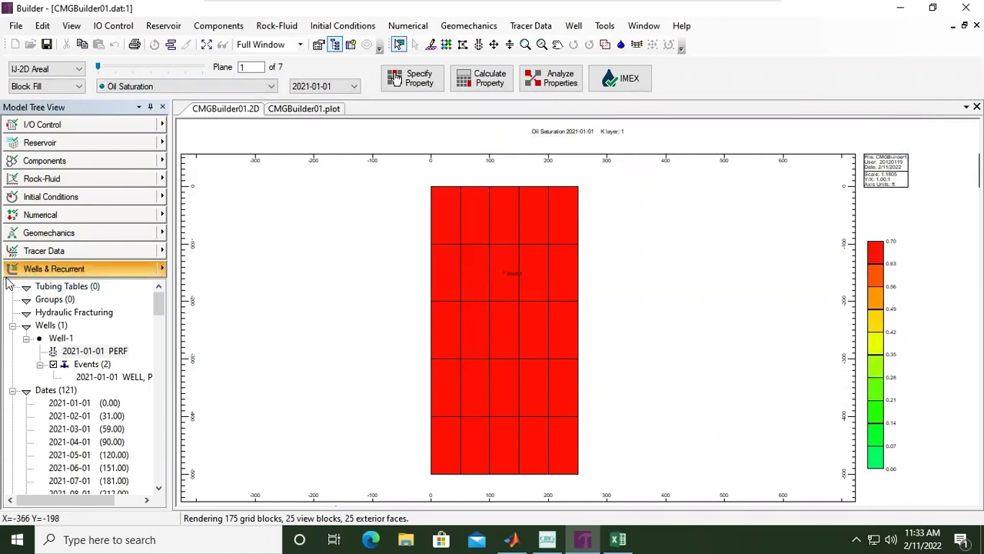
left_click(15, 329)
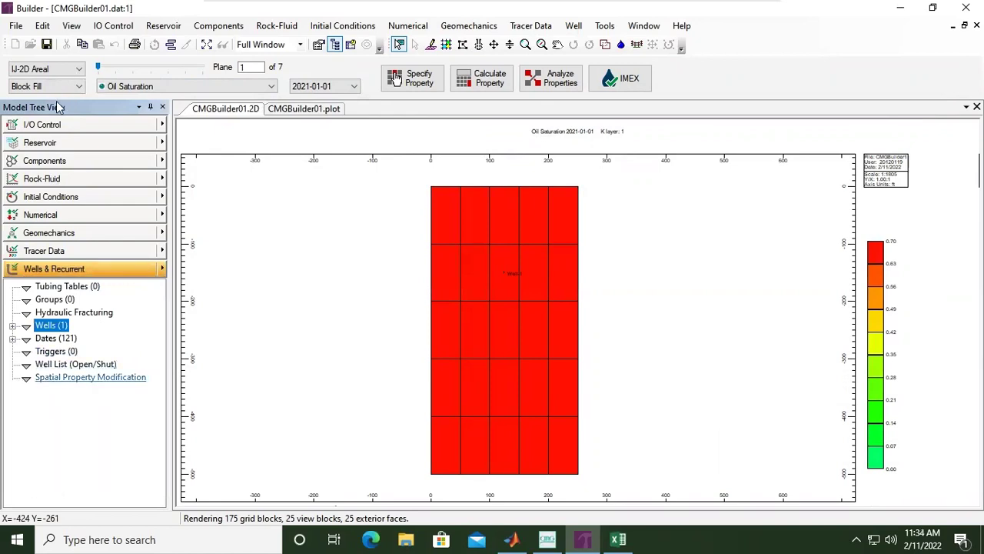
left_click(65, 70)
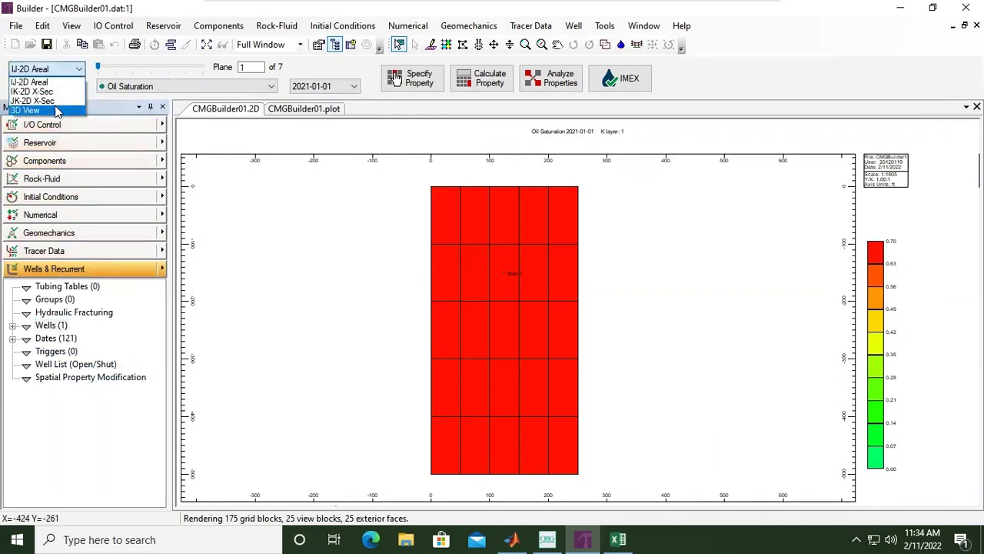
- Show the oil-saturation grid with Well-1 in 3D view, rendered as Contour Lines and tilted
left_click(56, 110)
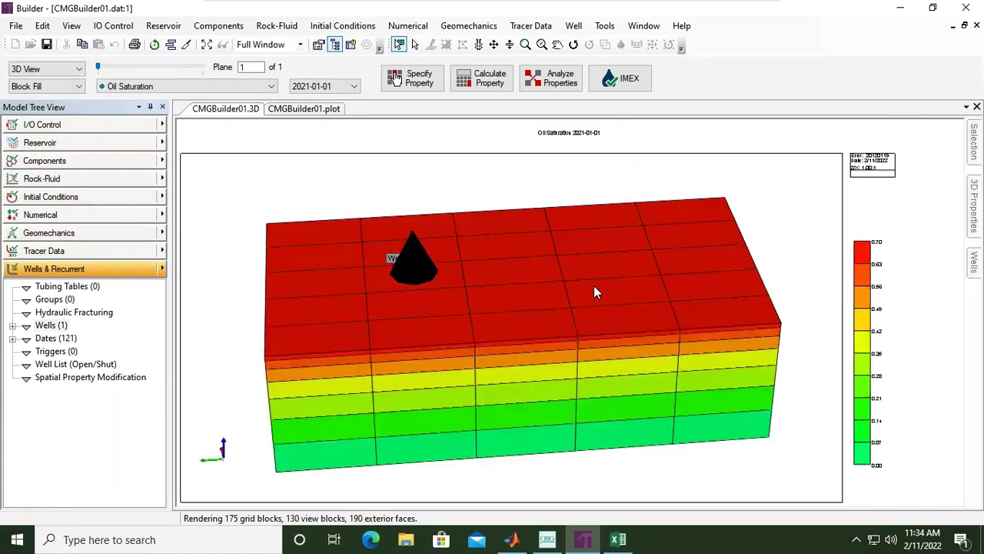
left_click_drag(615, 303, 425, 327)
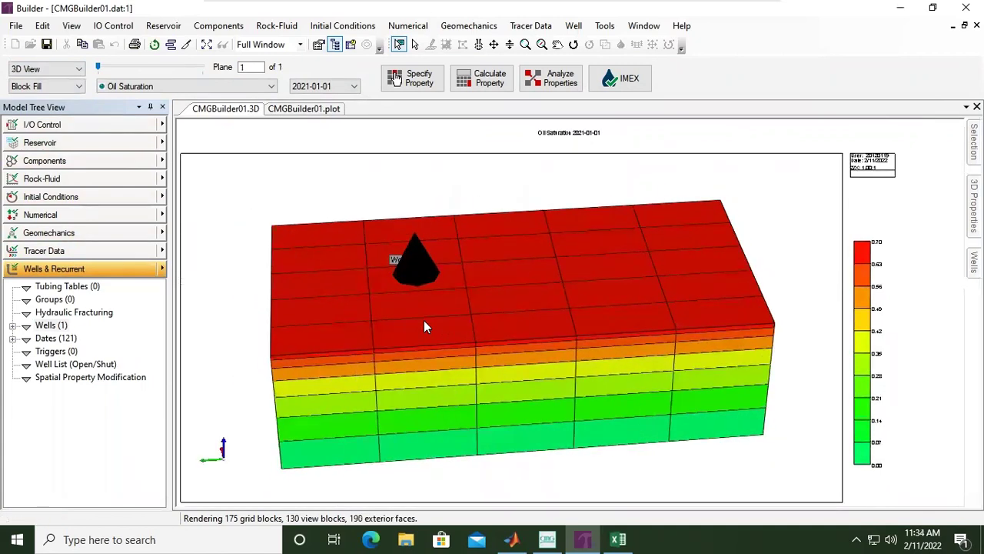
left_click(80, 87)
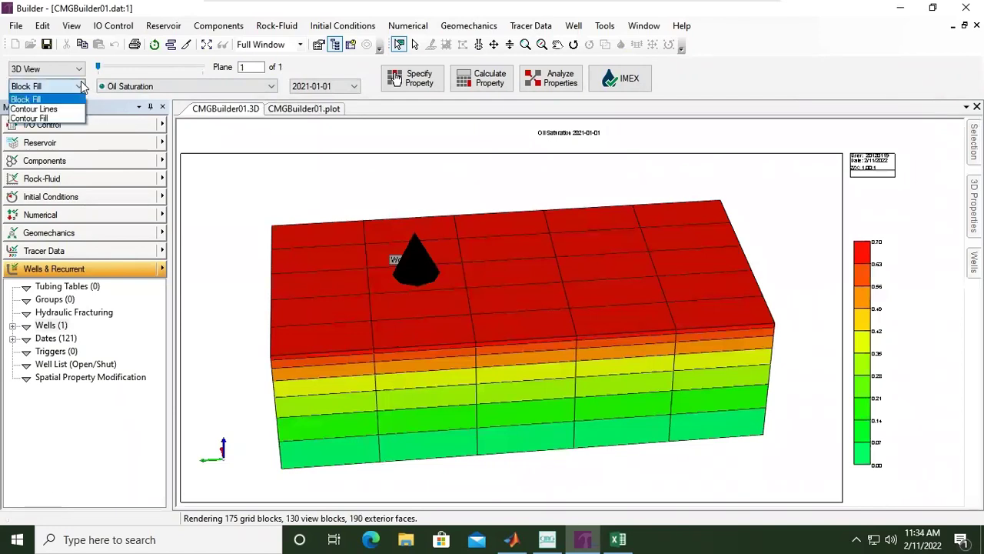
left_click(47, 111)
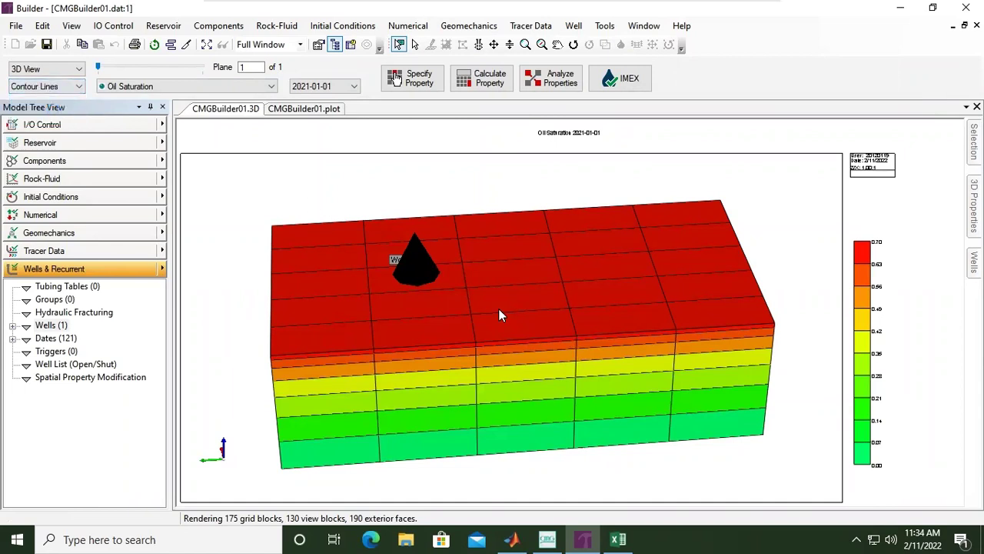
left_click(573, 44)
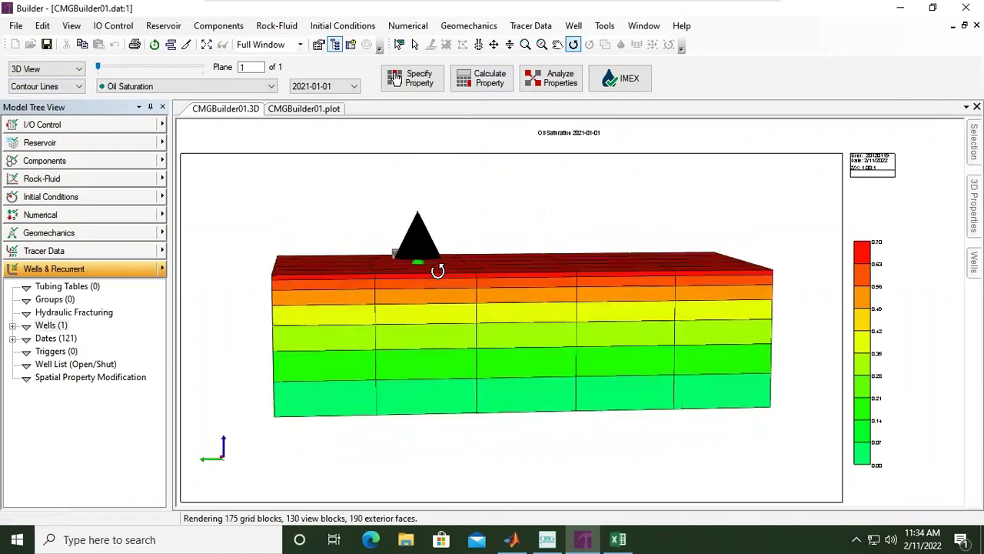